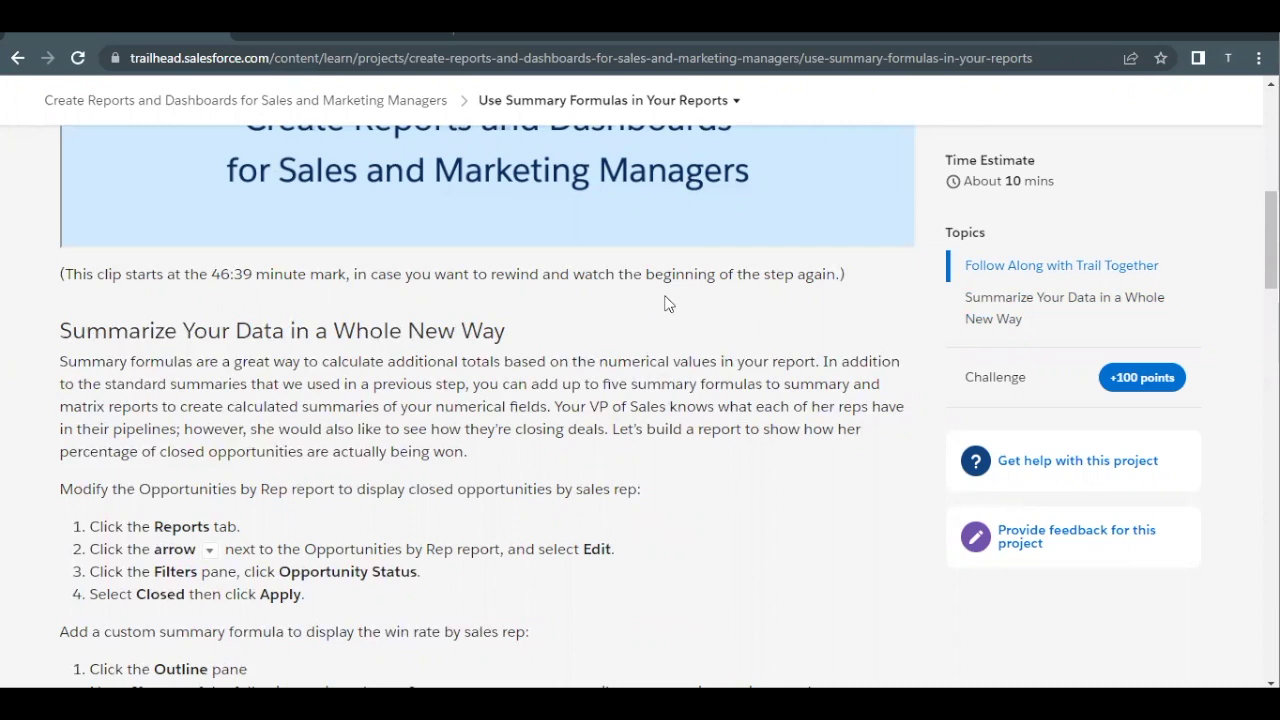
Step: In the Salesforce org, open the Global Sales Reports folder from Reports > All Folders
{"action": "scroll", "coordinate": [668, 303], "scroll_direction": "down", "scroll_amount": 2}
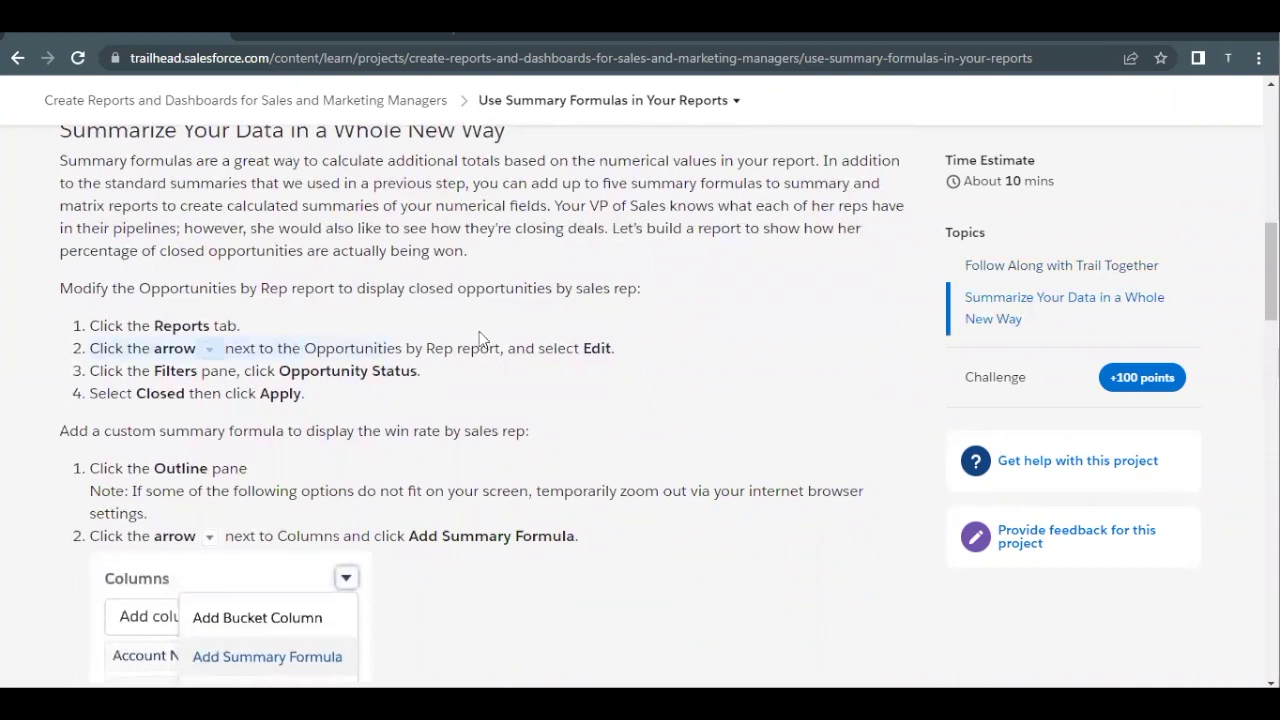
{"action": "scroll", "coordinate": [477, 344], "scroll_direction": "down", "scroll_amount": 2}
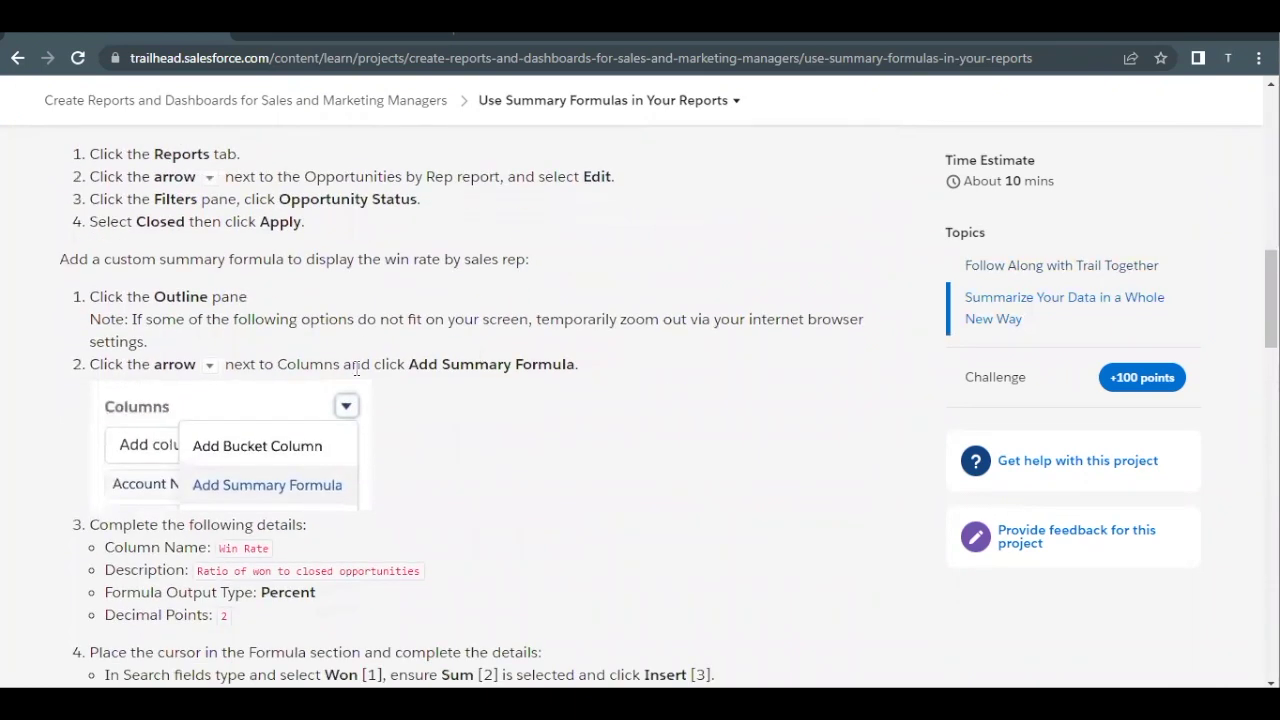
{"action": "scroll", "coordinate": [263, 389], "scroll_direction": "down", "scroll_amount": 1}
{"action": "scroll", "coordinate": [263, 389], "scroll_direction": "down", "scroll_amount": 2}
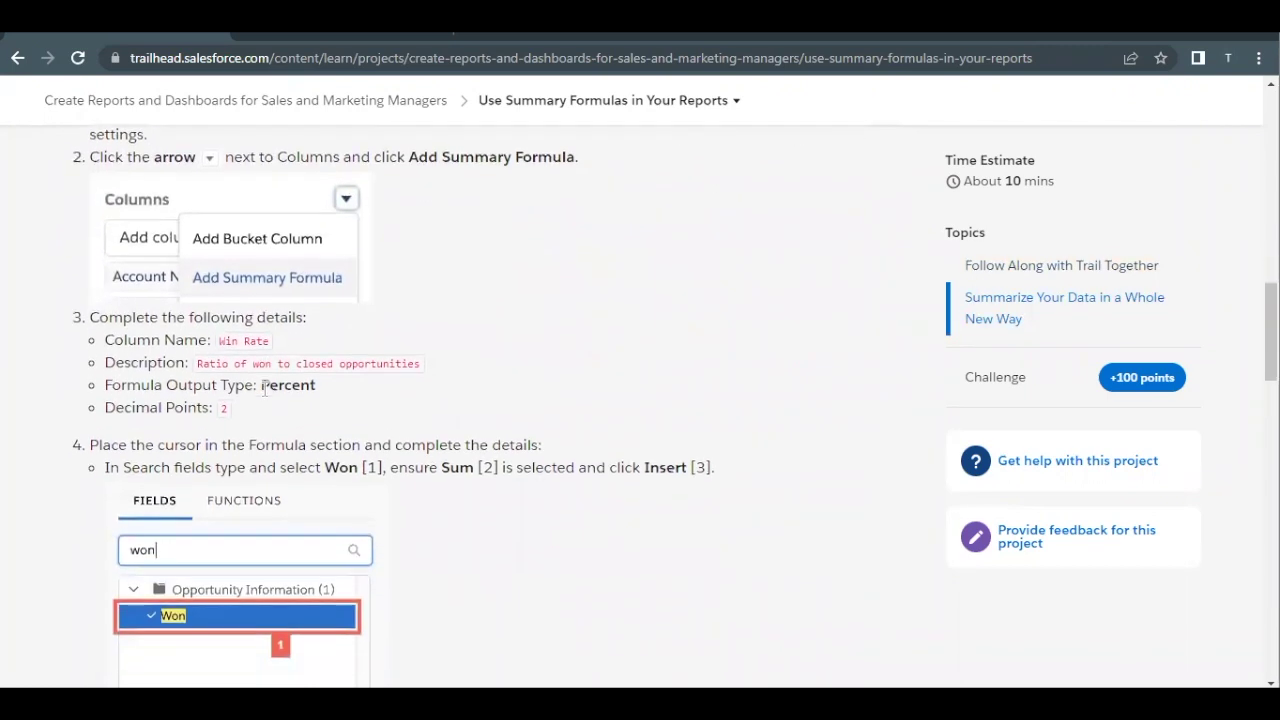
{"action": "scroll", "coordinate": [263, 389], "scroll_direction": "up", "scroll_amount": 1}
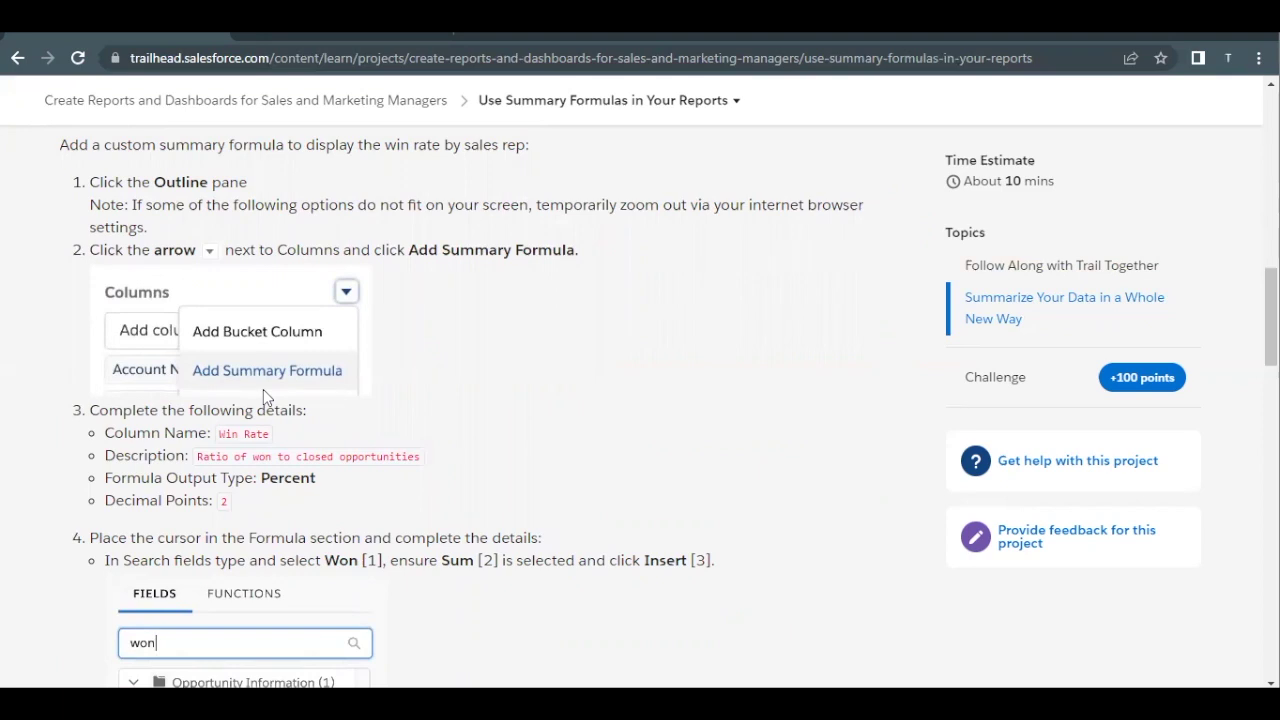
{"action": "left_click", "coordinate": [289, 35]}
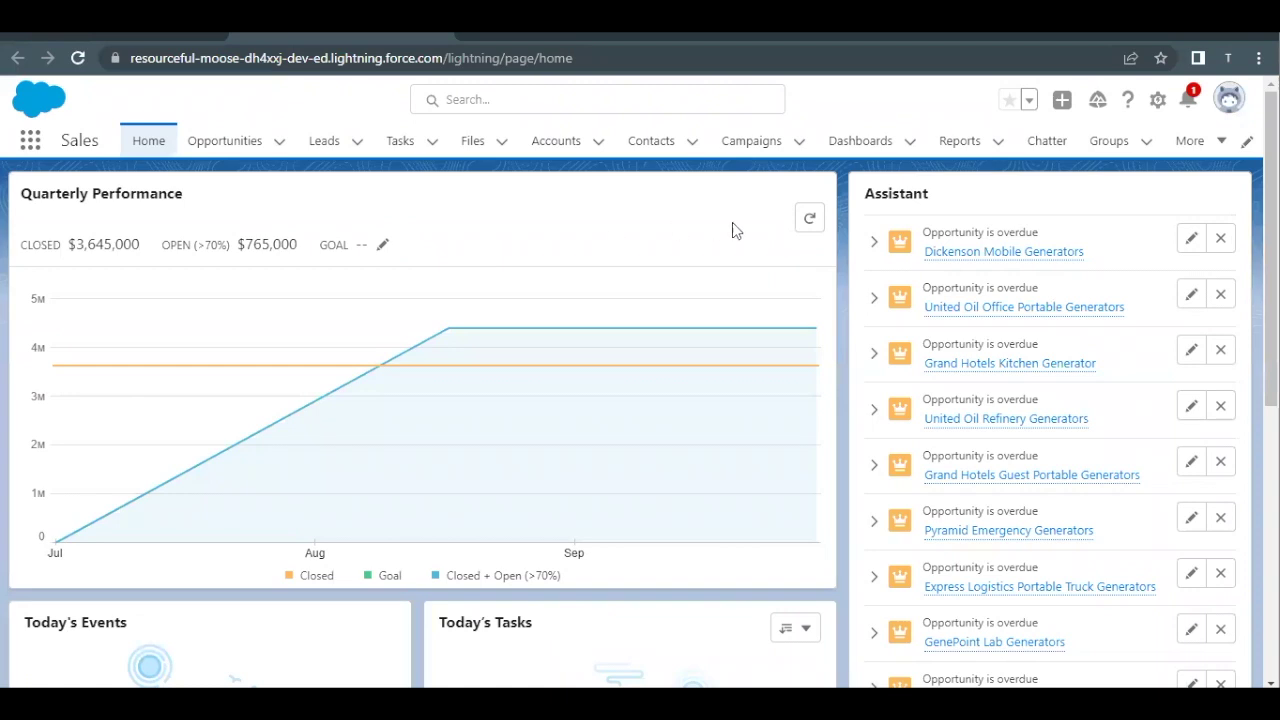
{"action": "left_click", "coordinate": [960, 141]}
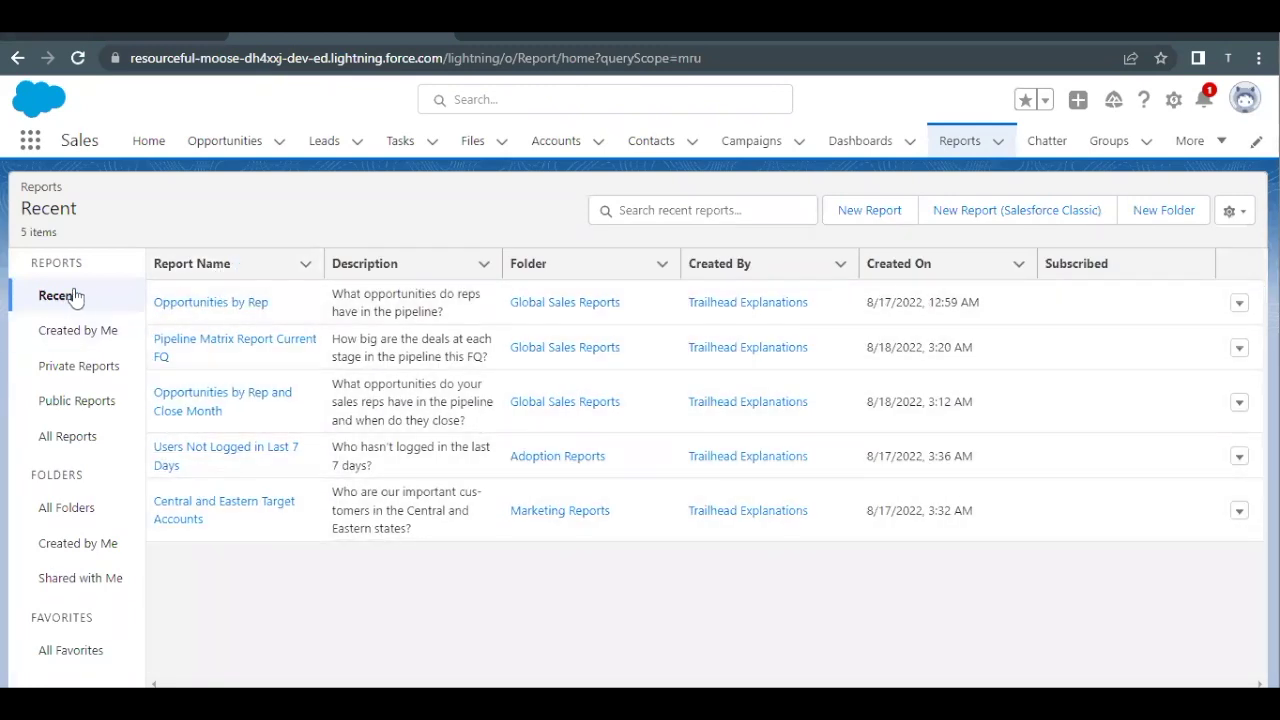
{"action": "left_click", "coordinate": [58, 505]}
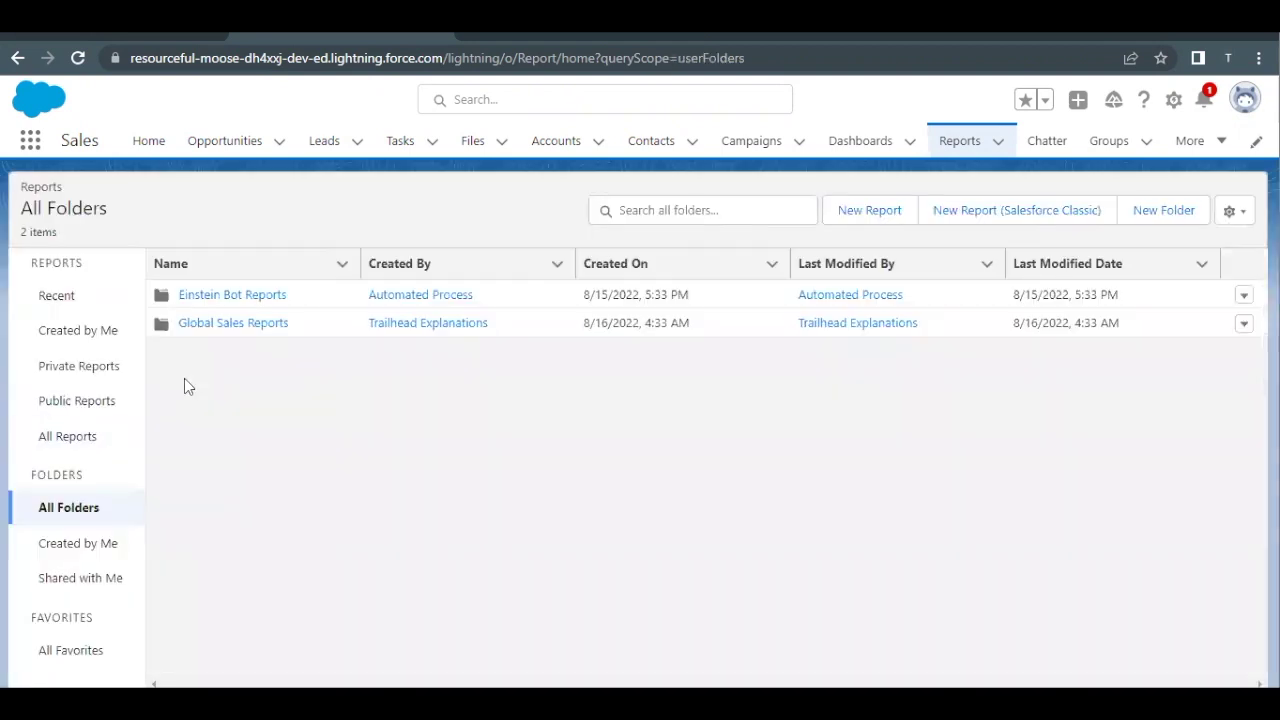
{"action": "left_click", "coordinate": [233, 324]}
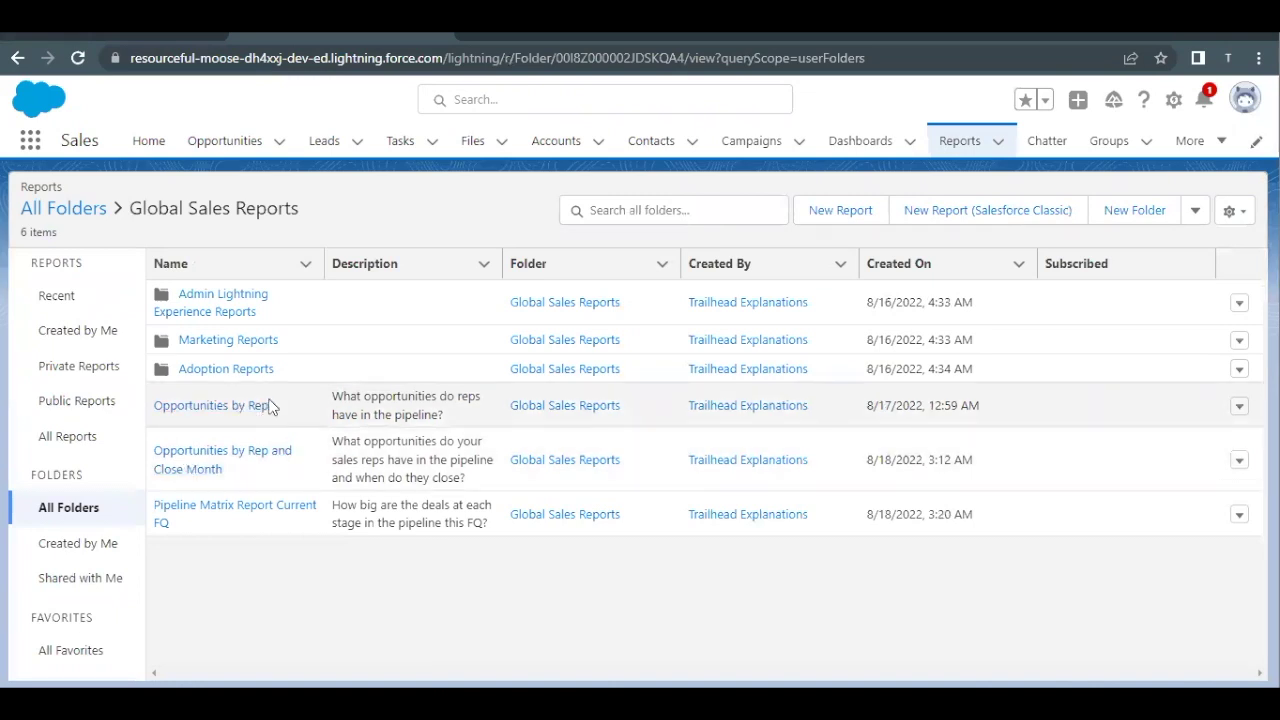
Step: Open the Opportunities by Rep report in edit mode
{"action": "left_click", "coordinate": [1240, 406]}
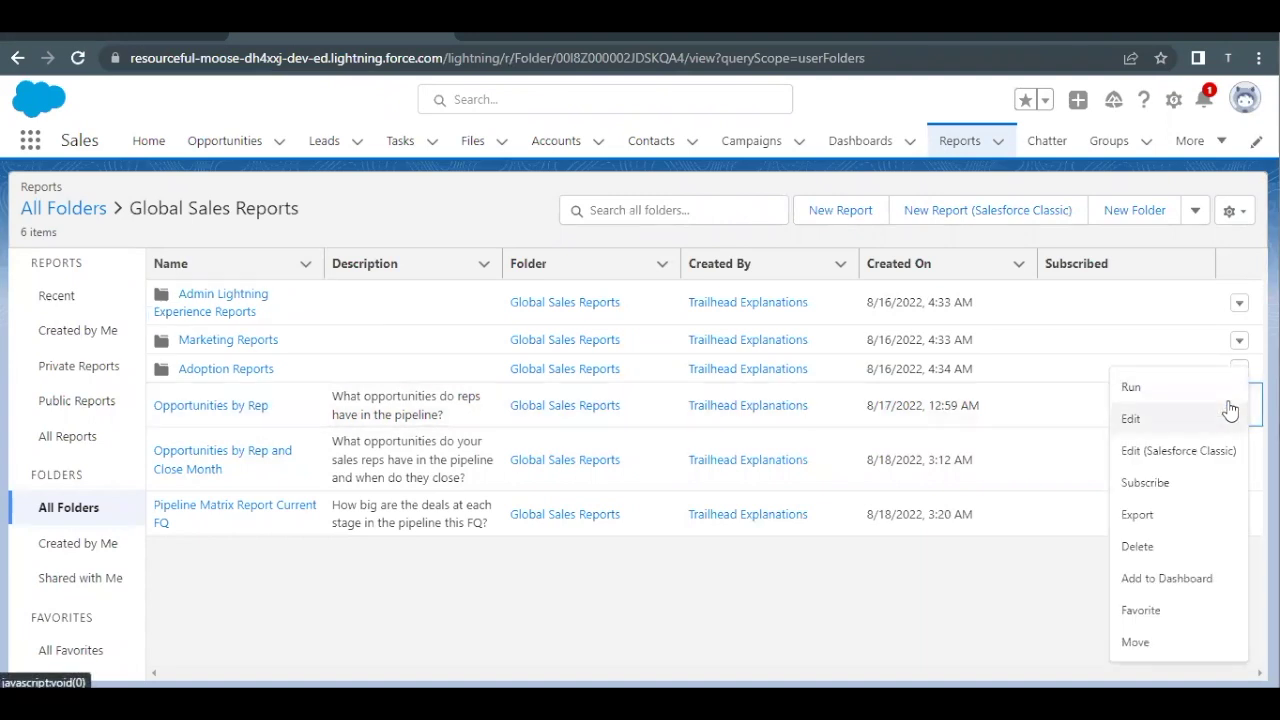
{"action": "left_click", "coordinate": [862, 580]}
{"action": "left_click", "coordinate": [1240, 406]}
{"action": "left_click", "coordinate": [1158, 421]}
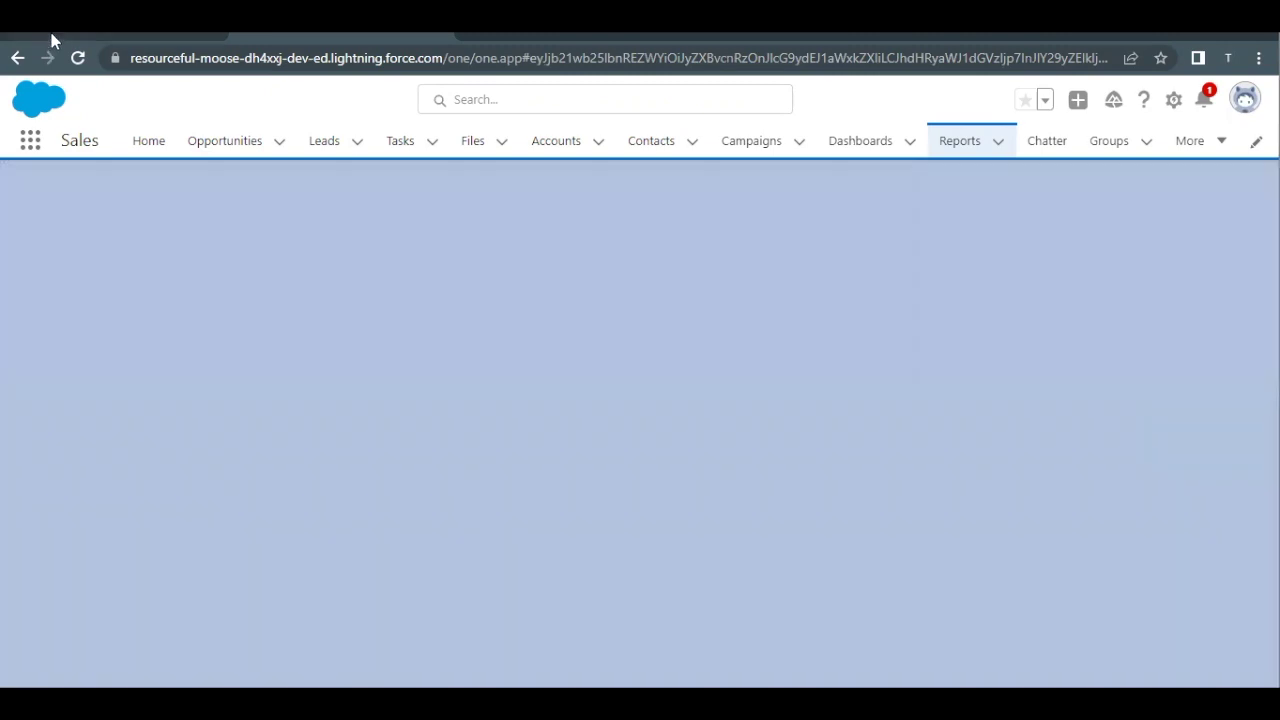
Step: Scroll Trailhead to the 'Modify the Opportunities by Rep report' steps
{"action": "left_click", "coordinate": [53, 40]}
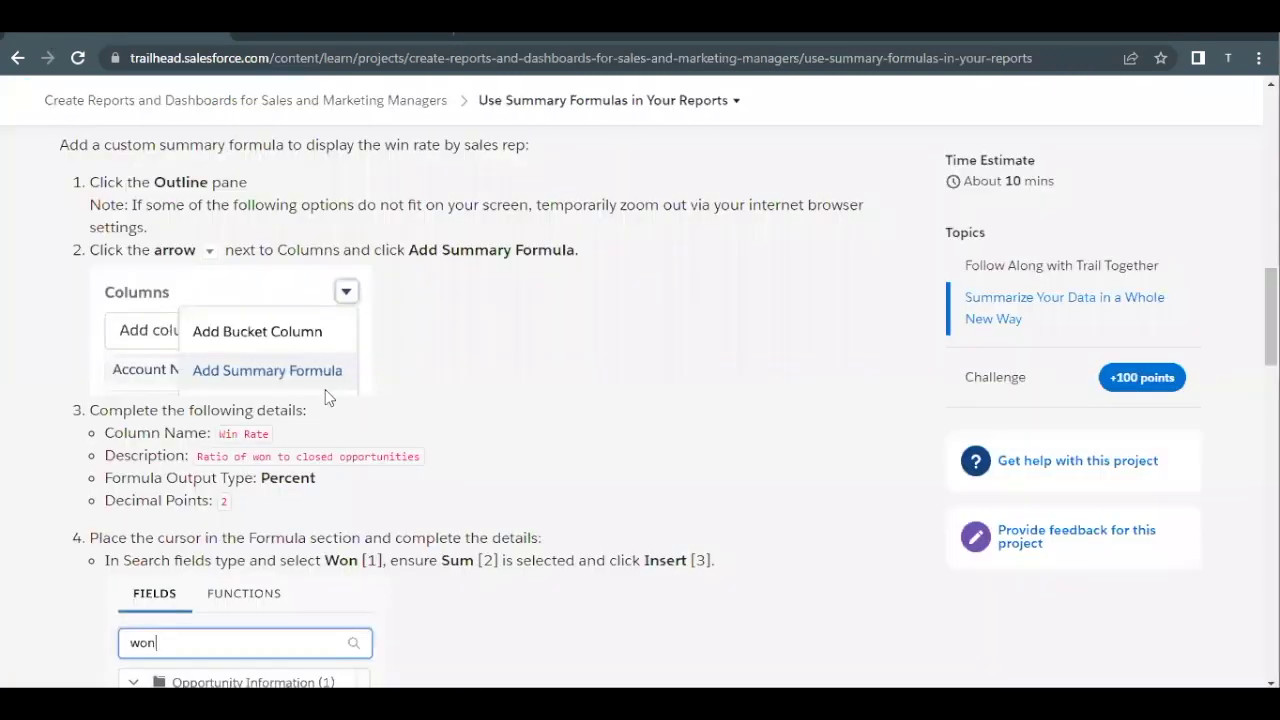
{"action": "scroll", "coordinate": [325, 395], "scroll_direction": "up", "scroll_amount": 2}
{"action": "scroll", "coordinate": [325, 397], "scroll_direction": "up", "scroll_amount": 2}
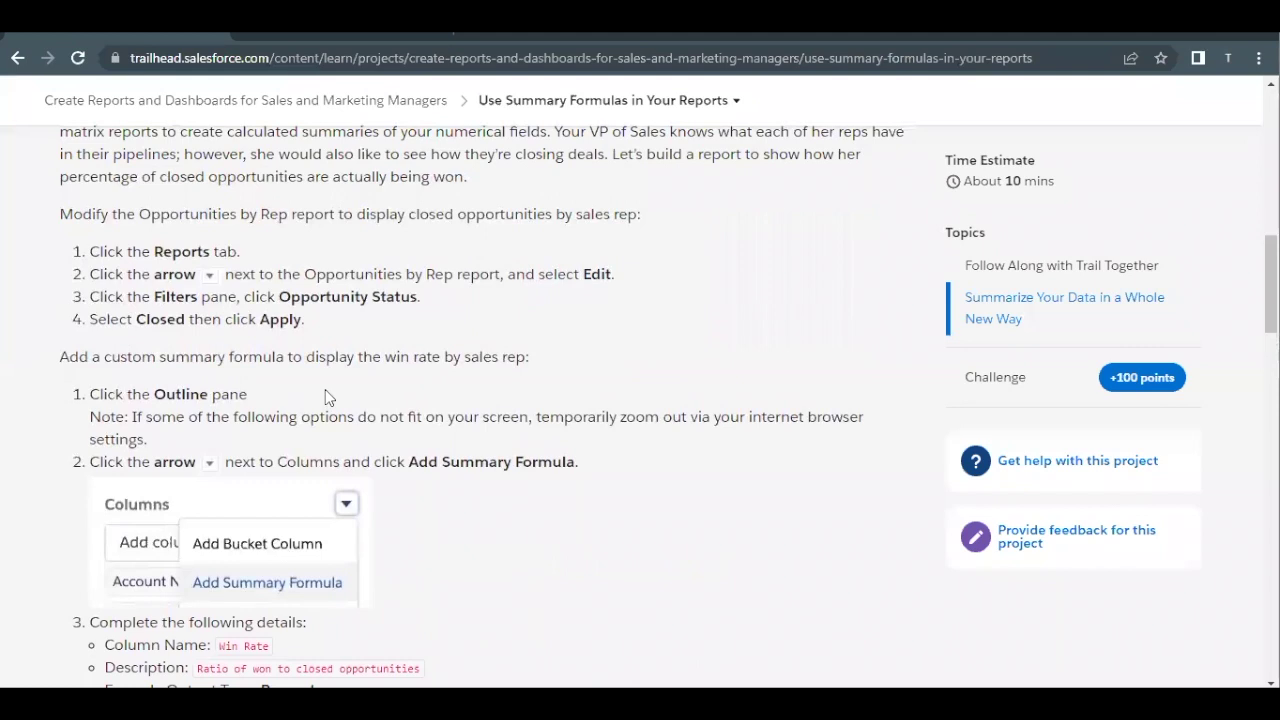
{"action": "scroll", "coordinate": [325, 397], "scroll_direction": "up", "scroll_amount": 2}
{"action": "scroll", "coordinate": [325, 397], "scroll_direction": "down", "scroll_amount": 3}
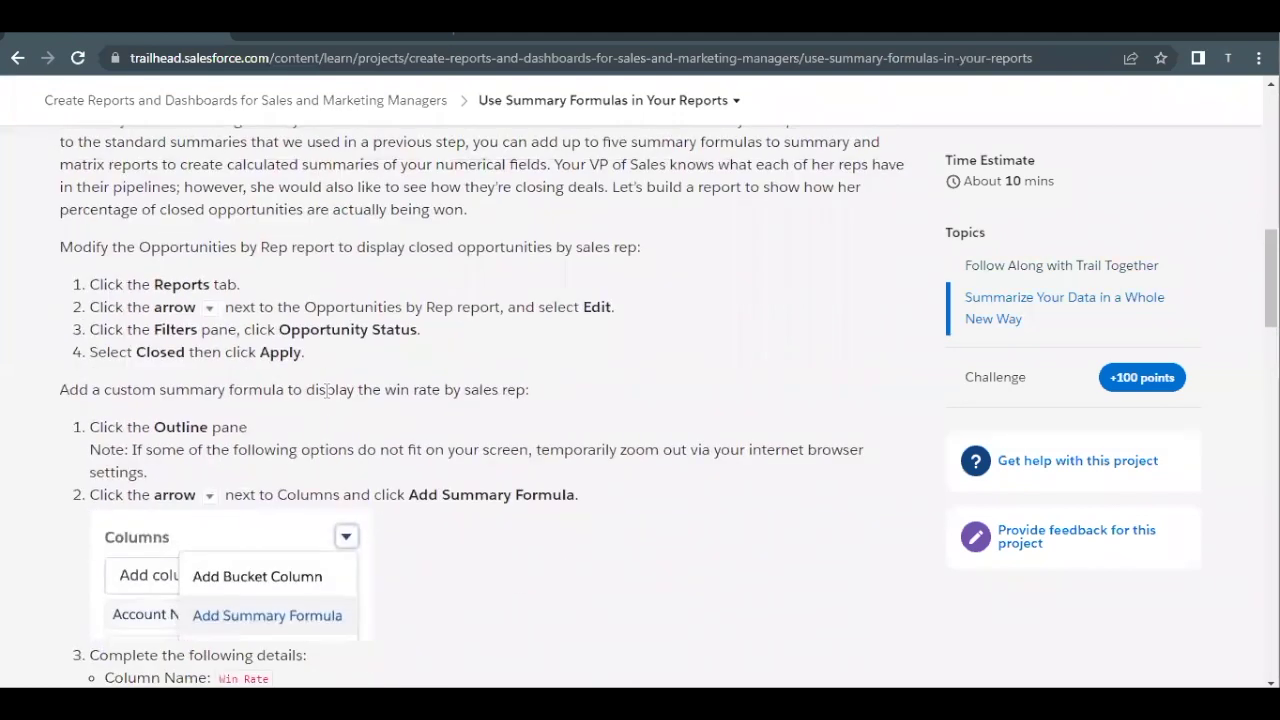
{"action": "scroll", "coordinate": [333, 385], "scroll_direction": "down", "scroll_amount": 2}
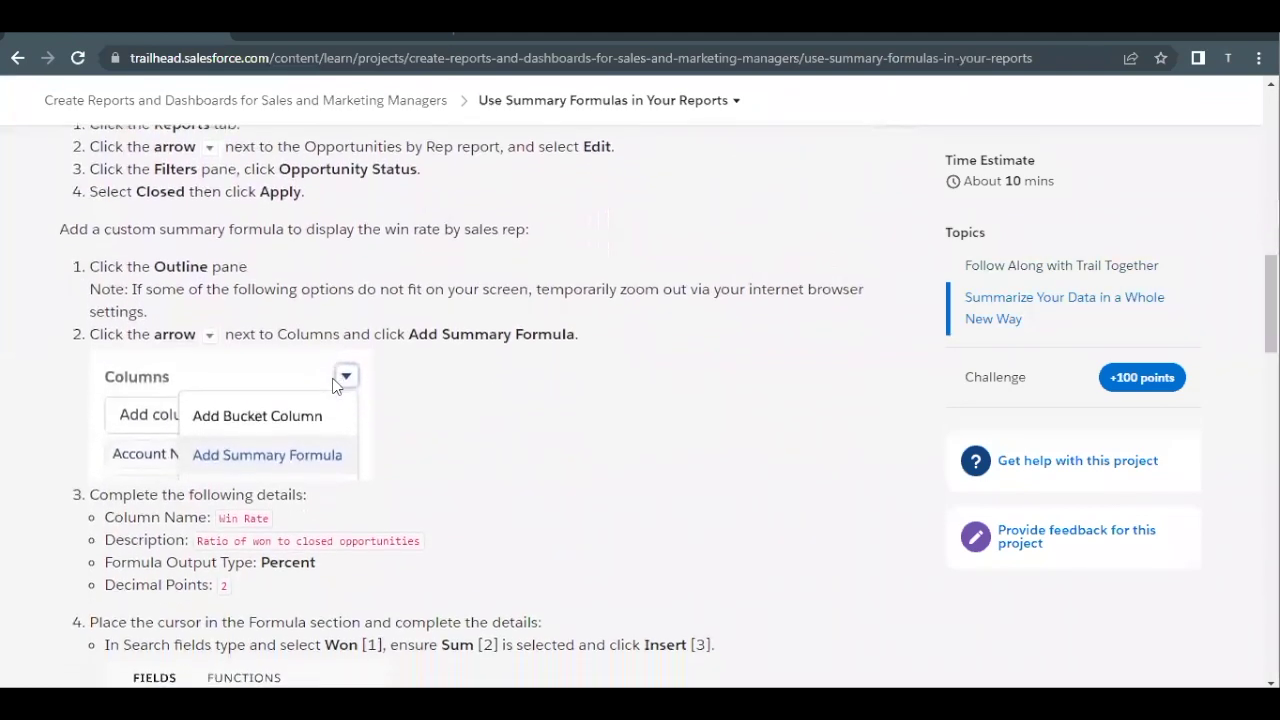
{"action": "scroll", "coordinate": [304, 318], "scroll_direction": "up", "scroll_amount": 1}
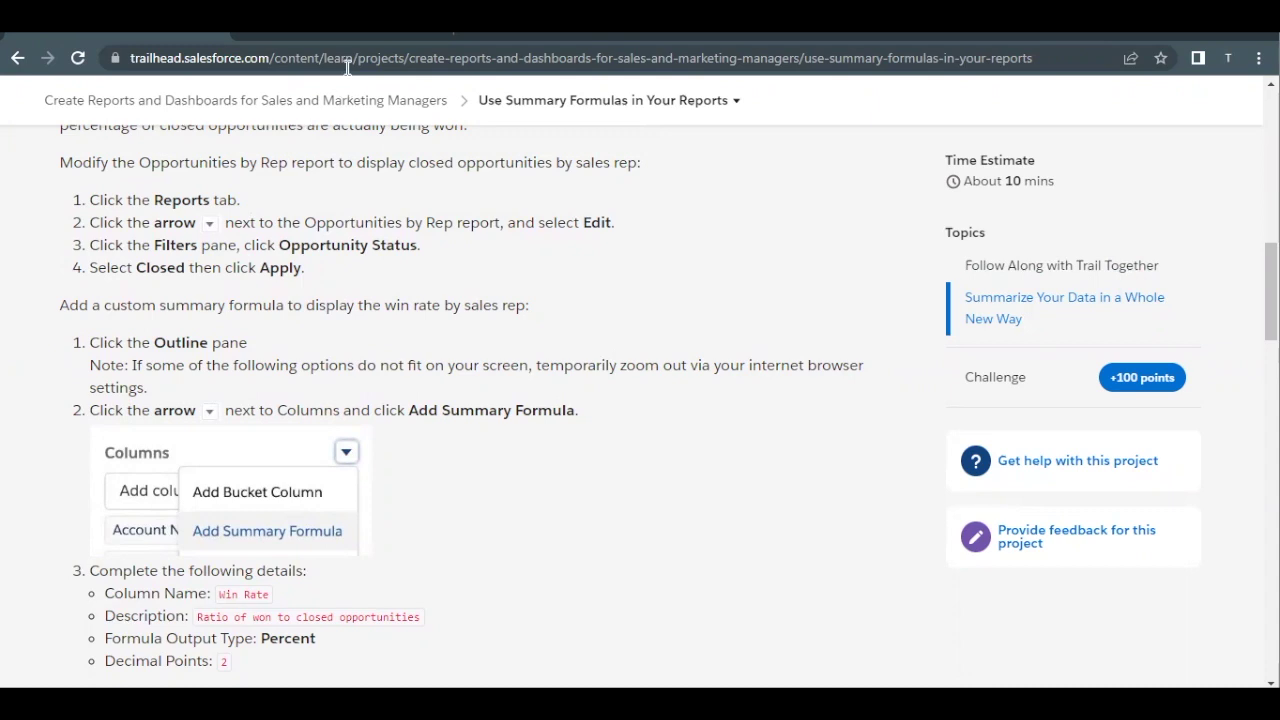
Step: Filter the Opportunities by Rep report's Opportunity Status to Closed
{"action": "left_click", "coordinate": [317, 34]}
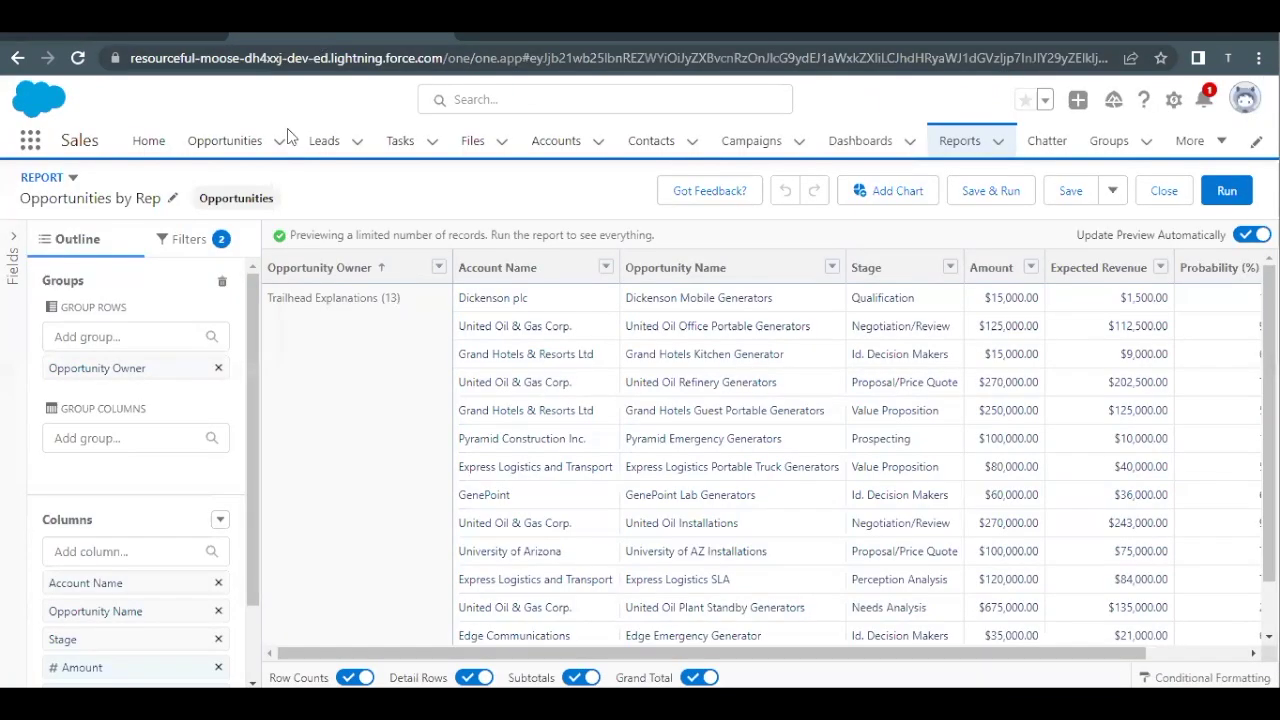
{"action": "left_click", "coordinate": [193, 244]}
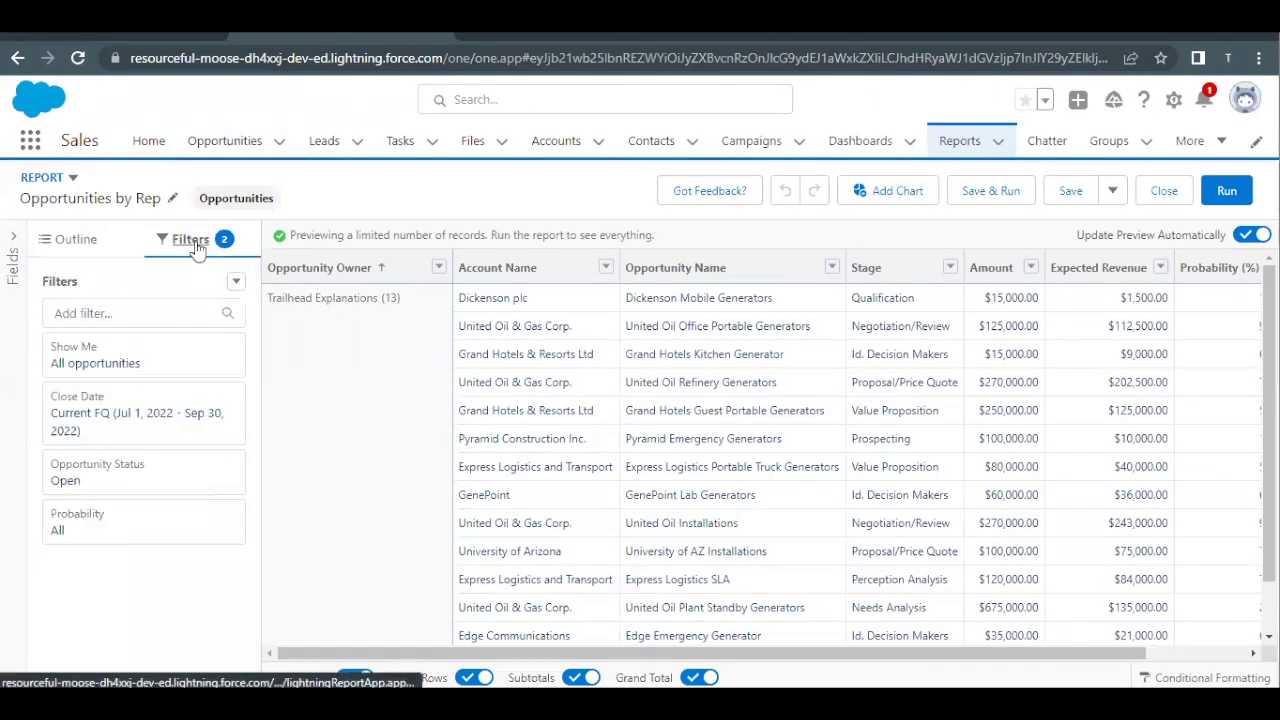
{"action": "left_click", "coordinate": [105, 476]}
{"action": "left_click", "coordinate": [303, 487]}
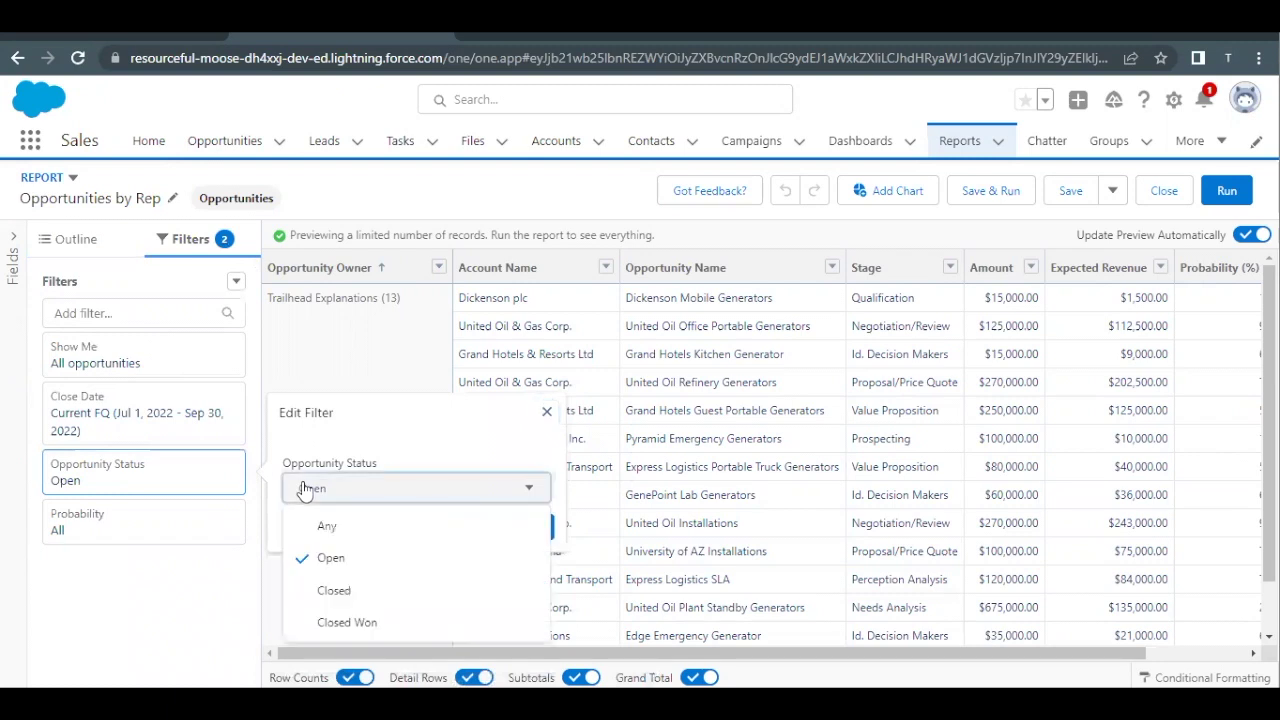
{"action": "left_click", "coordinate": [314, 591]}
{"action": "left_click", "coordinate": [523, 526]}
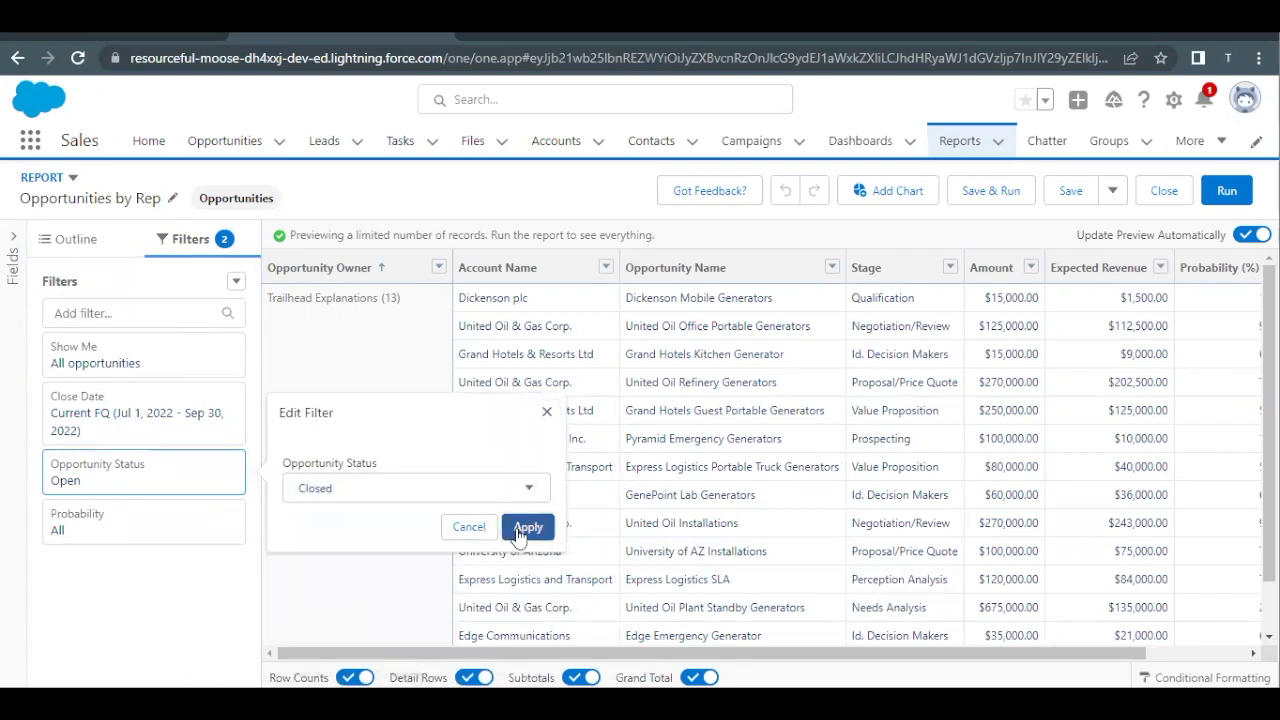
Step: Start a new summary formula from the Outline's Columns options
{"action": "left_click", "coordinate": [86, 36]}
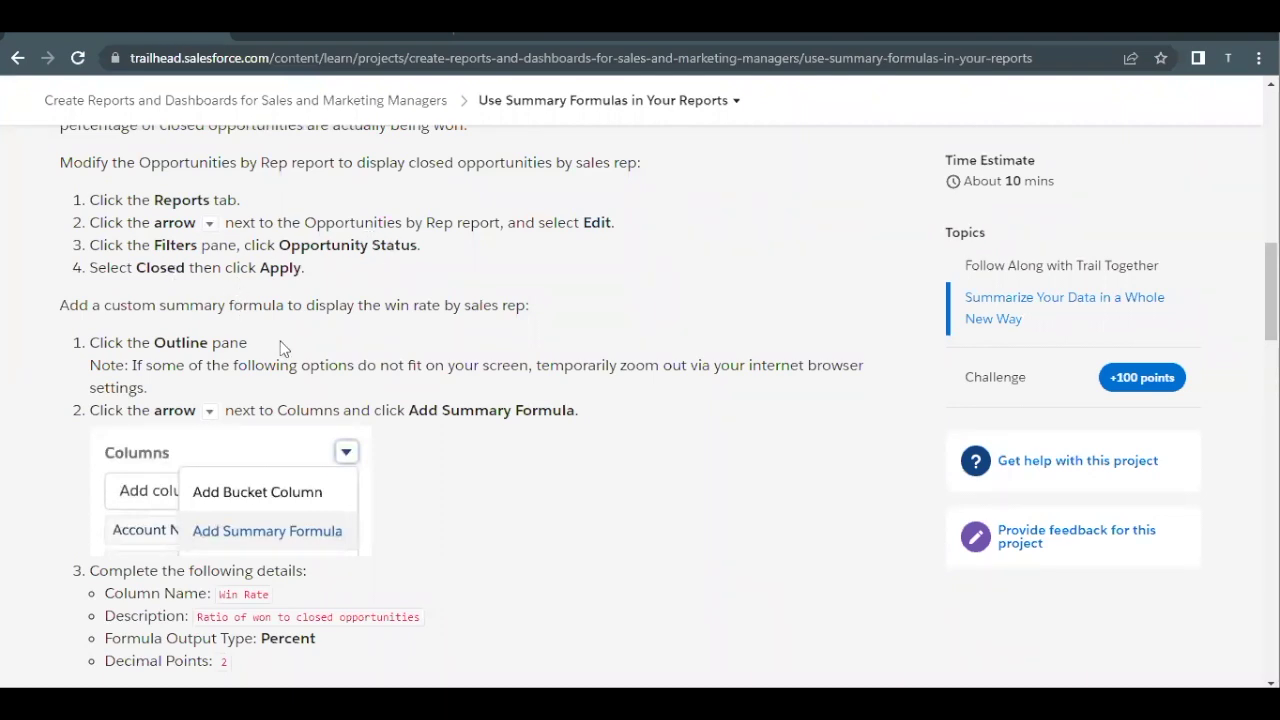
{"action": "scroll", "coordinate": [190, 270], "scroll_direction": "down", "scroll_amount": 1}
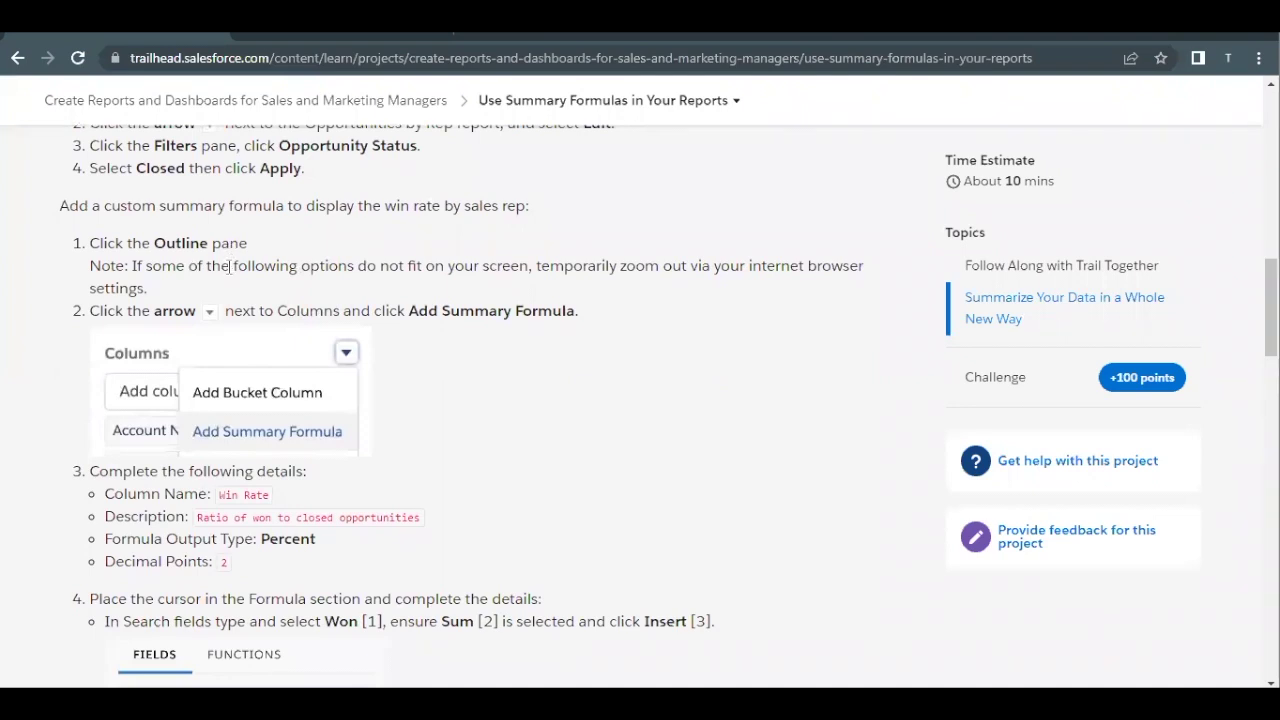
{"action": "left_click_drag", "start_coordinate": [410, 316], "coordinate": [595, 330]}
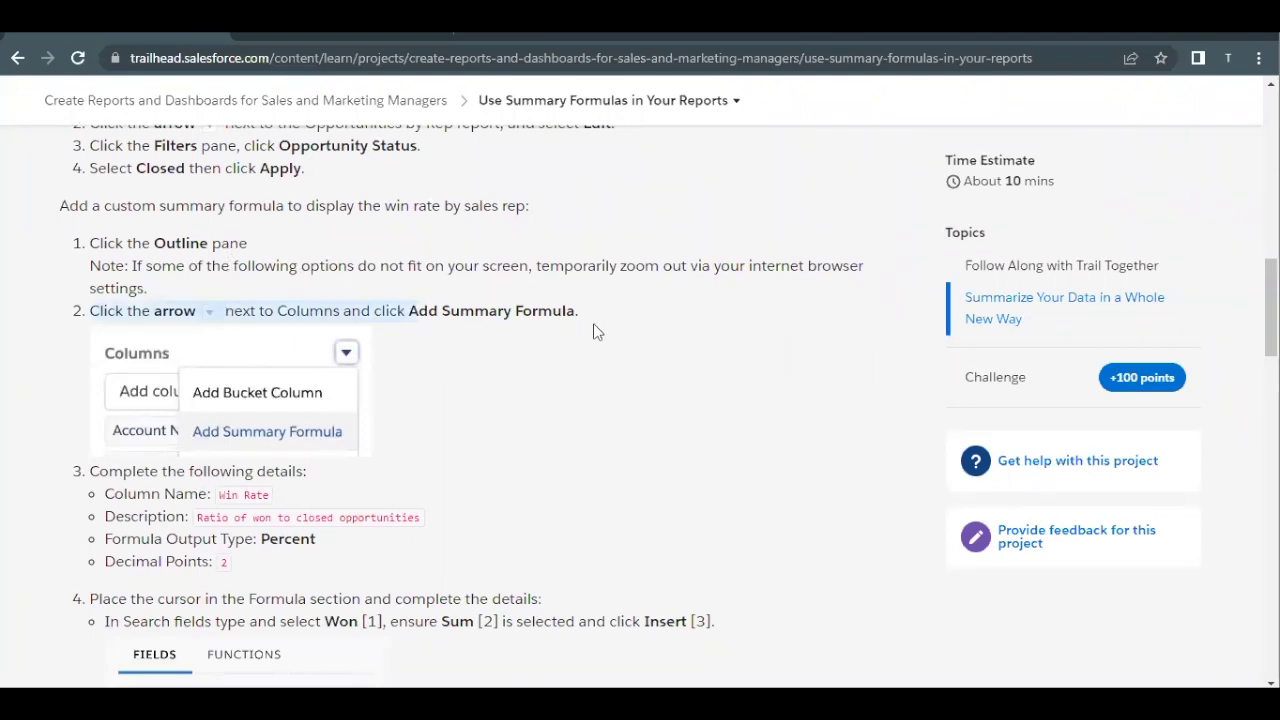
{"action": "left_click", "coordinate": [309, 42]}
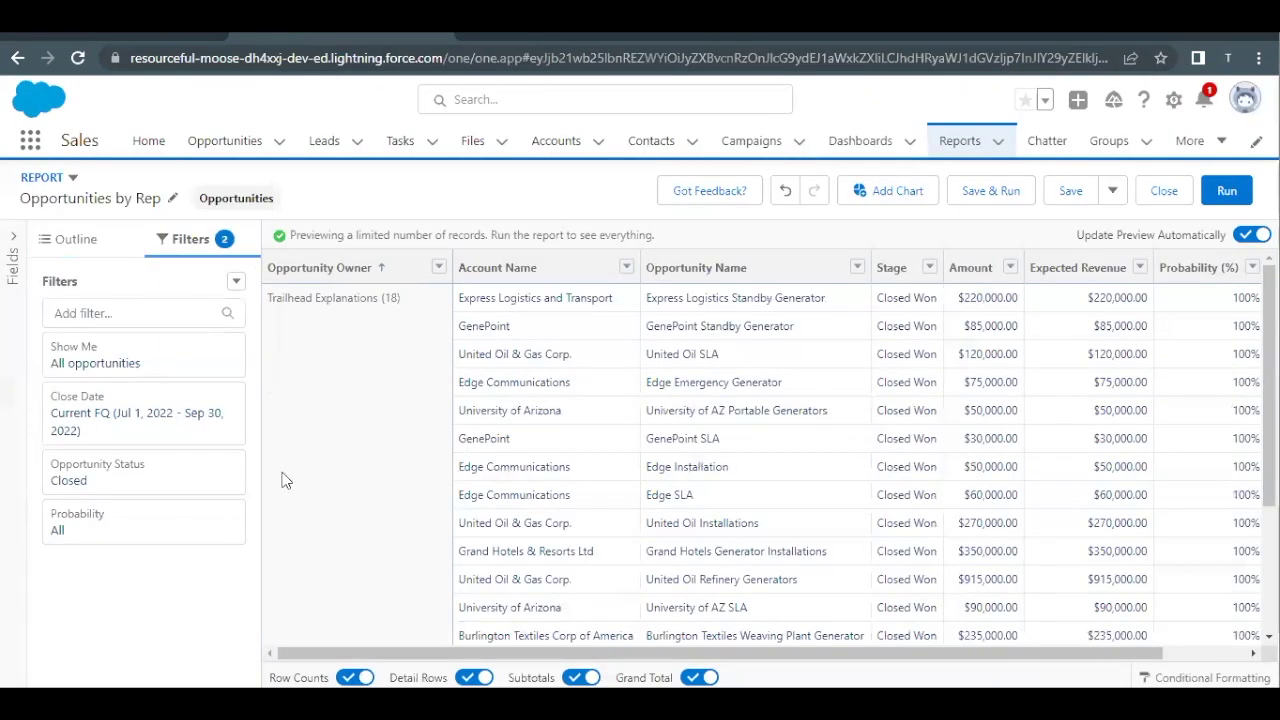
{"action": "left_click", "coordinate": [77, 250]}
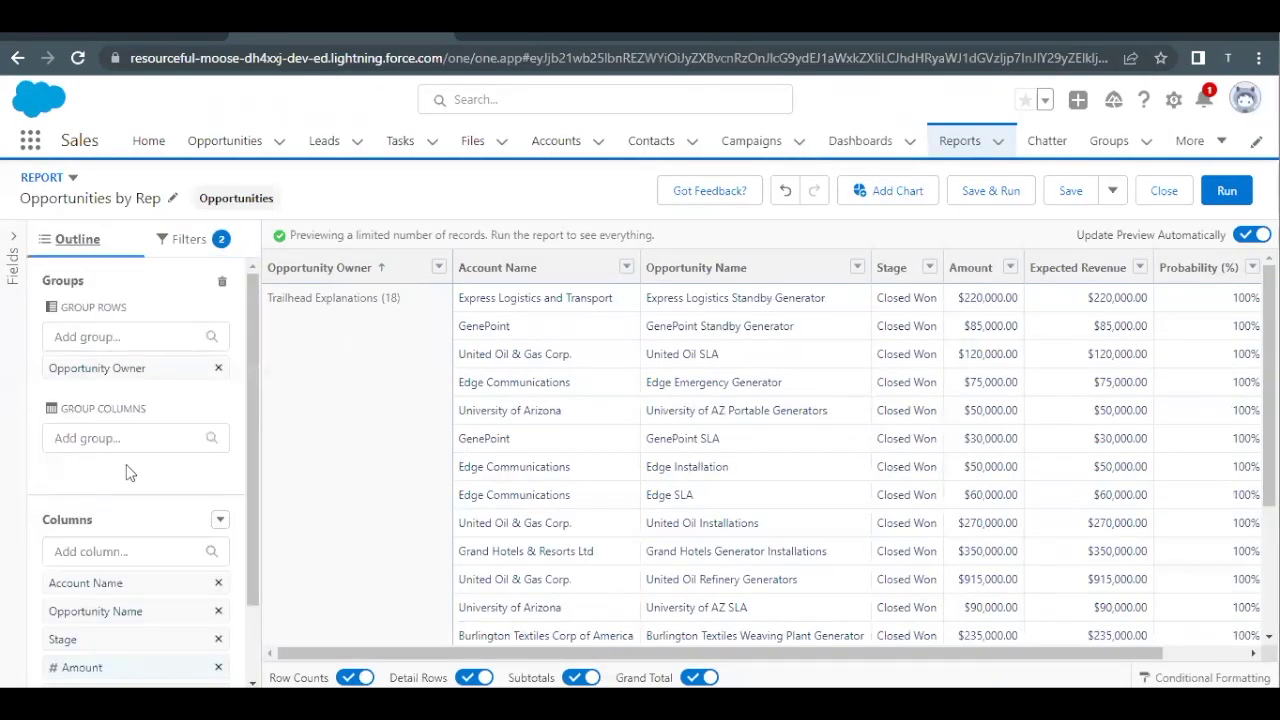
{"action": "scroll", "coordinate": [126, 481], "scroll_direction": "down", "scroll_amount": 1}
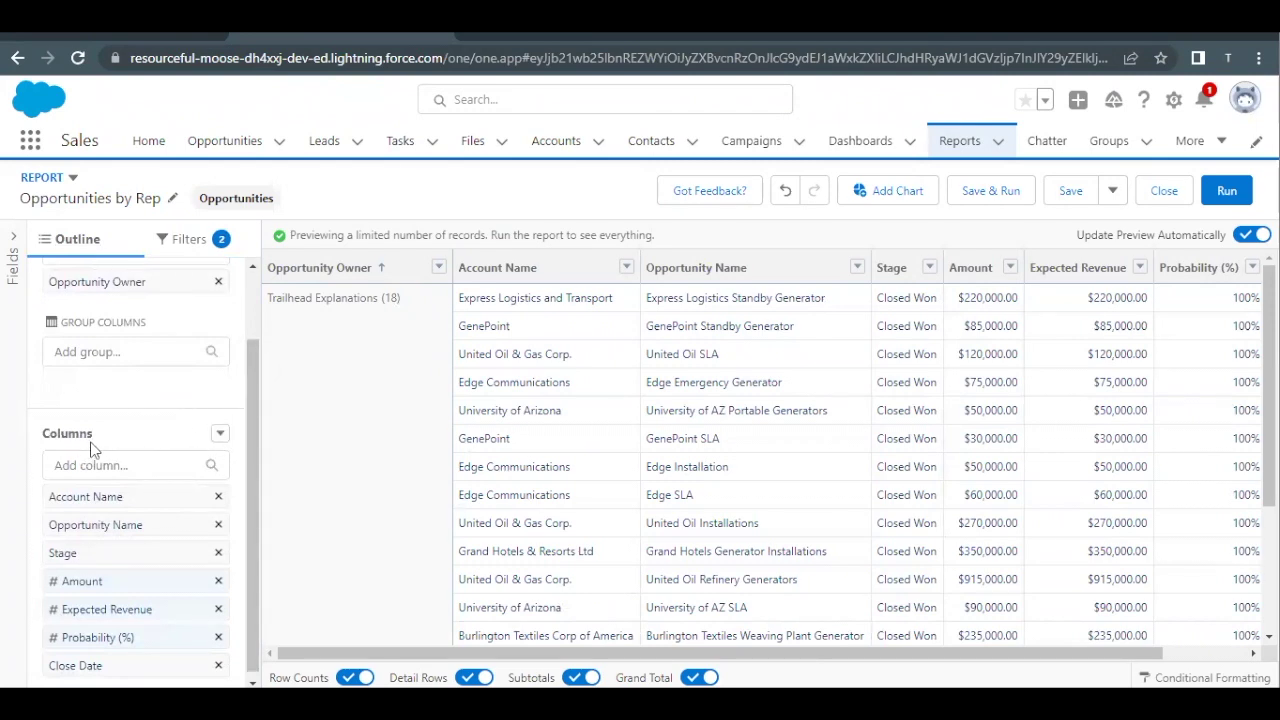
{"action": "left_click", "coordinate": [220, 436]}
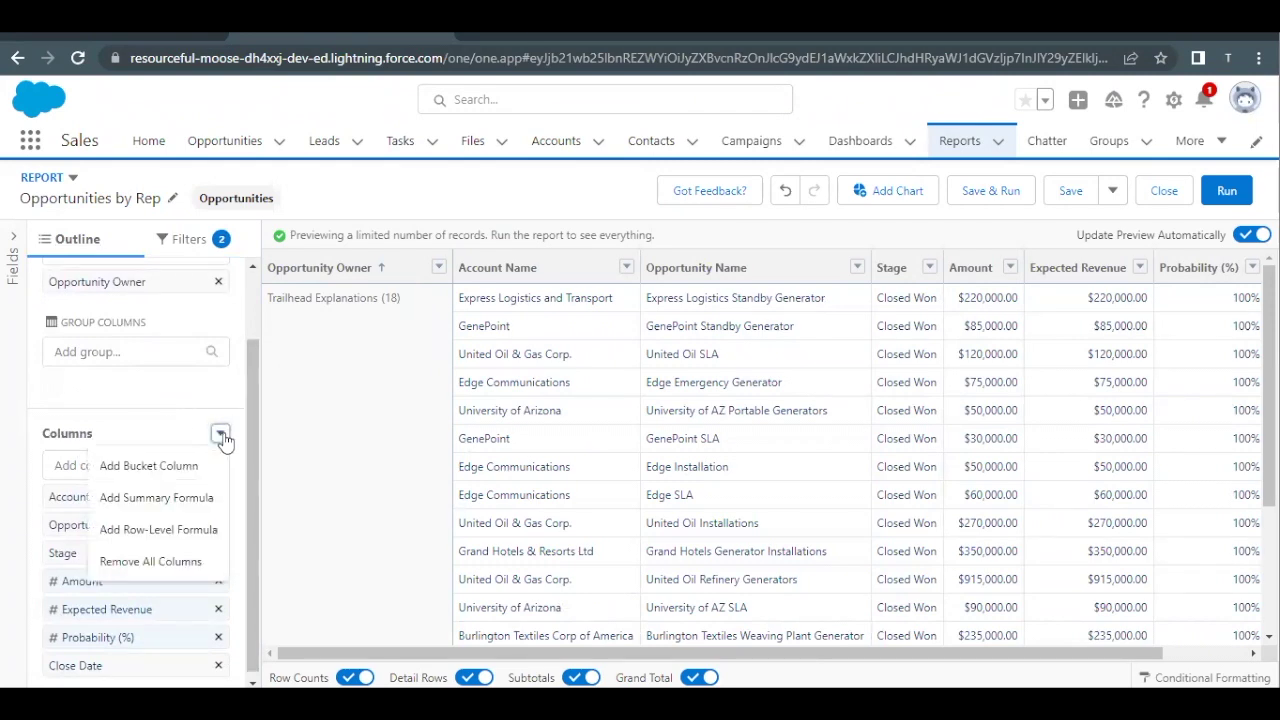
{"action": "left_click", "coordinate": [141, 497]}
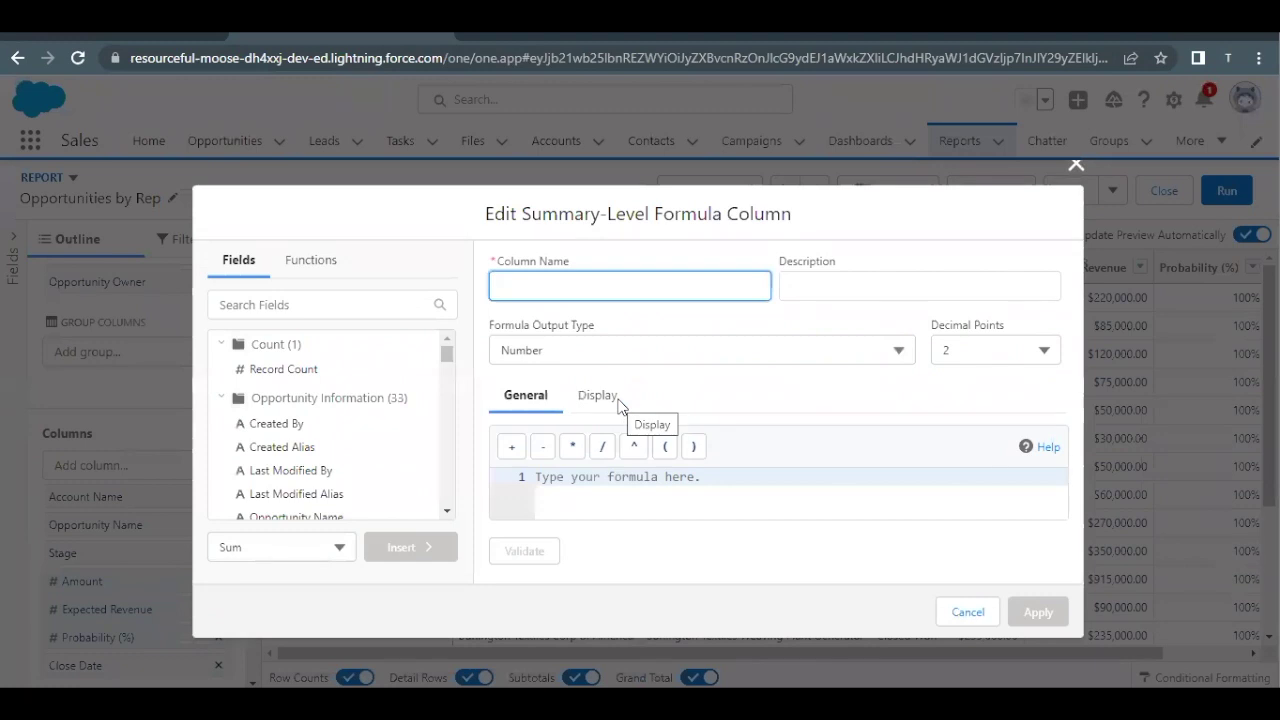
Step: Name the formula column 'Win Rate', copying the name from Trailhead
{"action": "left_click", "coordinate": [114, 40]}
{"action": "scroll", "coordinate": [280, 350], "scroll_direction": "down", "scroll_amount": 1}
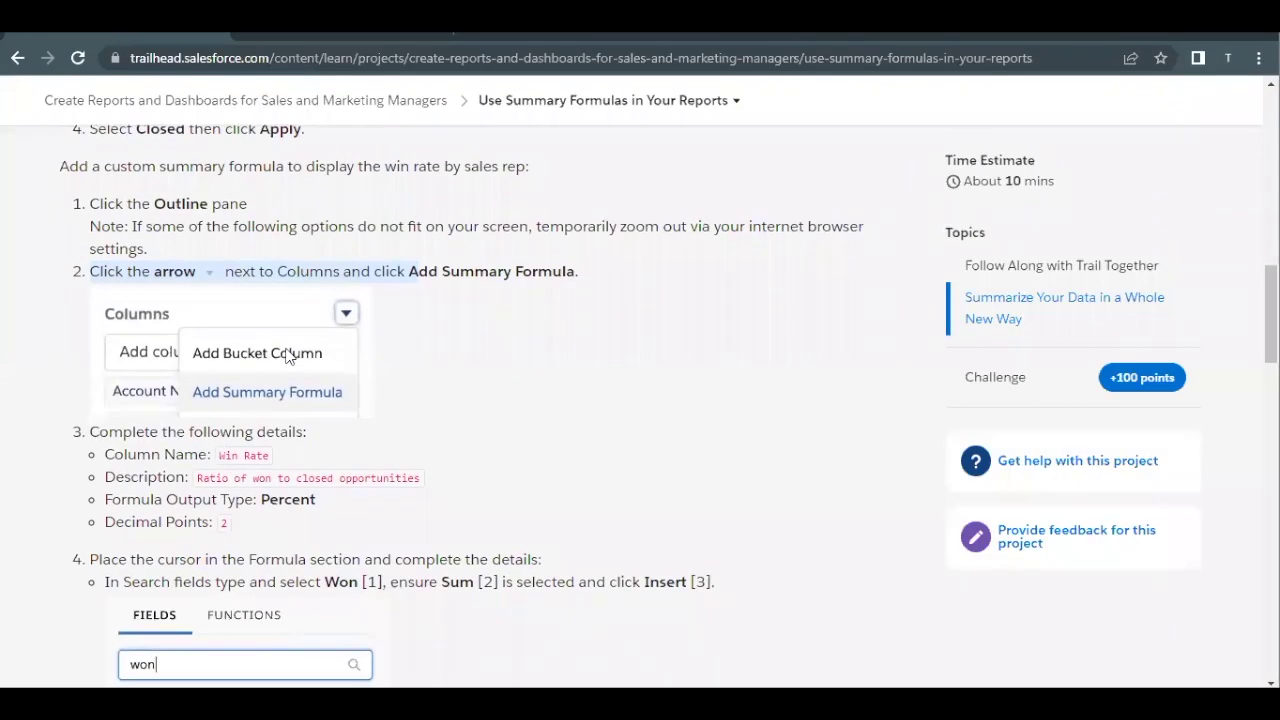
{"action": "left_click_drag", "start_coordinate": [217, 410], "coordinate": [278, 410]}
{"action": "key", "text": "ctrl+c"}
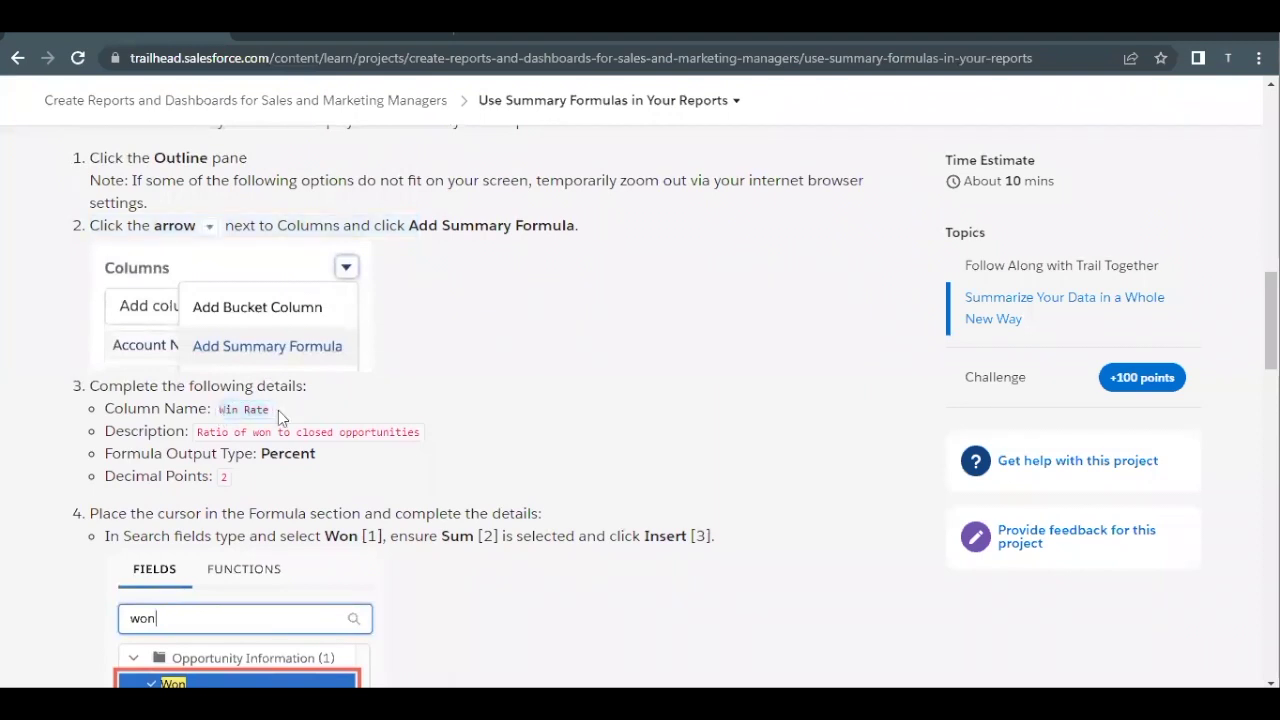
{"action": "left_click", "coordinate": [325, 44]}
{"action": "key", "text": "ctrl+v"}
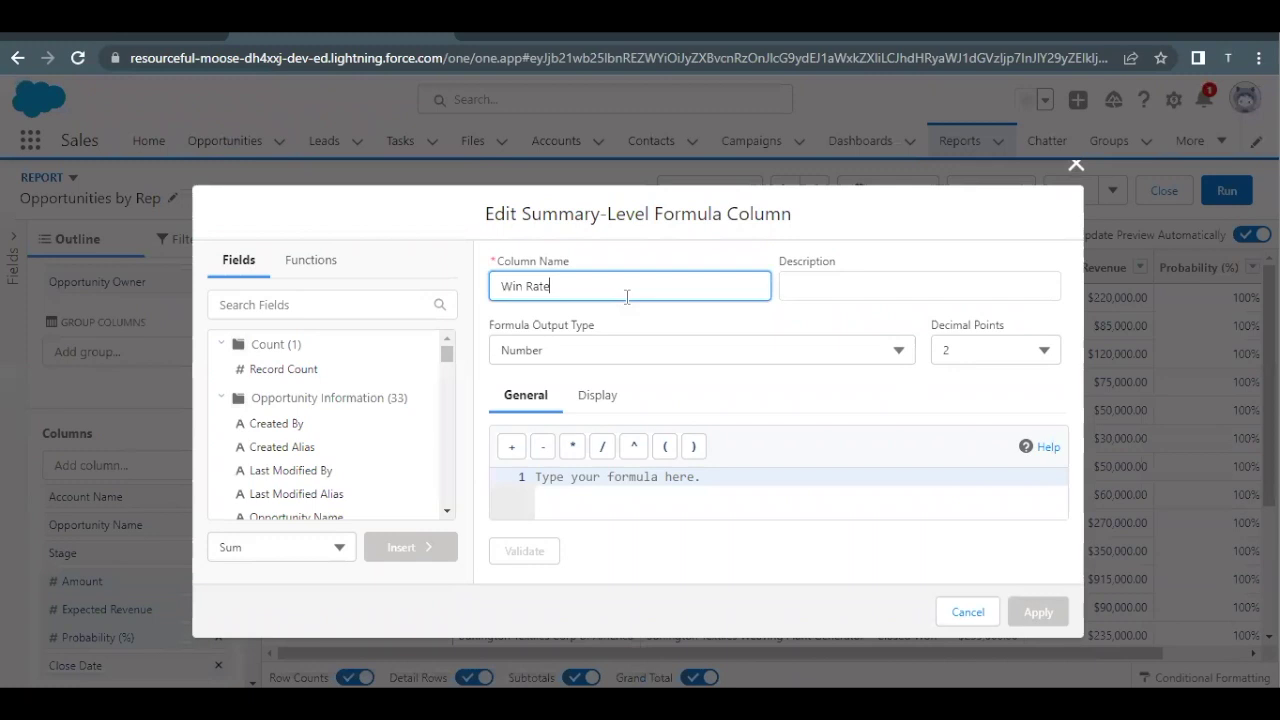
Step: Set the description to 'Ratio of won to closed opportunities'
{"action": "left_click", "coordinate": [131, 34]}
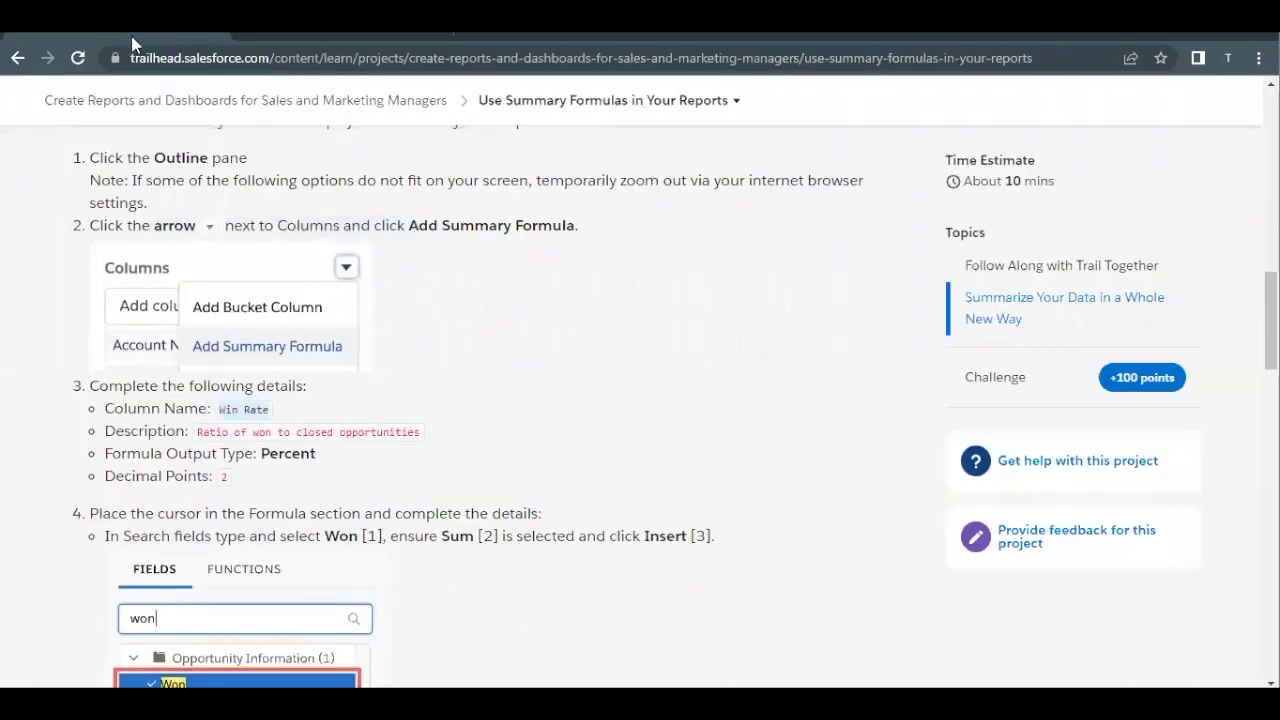
{"action": "left_click_drag", "start_coordinate": [199, 433], "coordinate": [417, 437]}
{"action": "key", "text": "ctrl+c"}
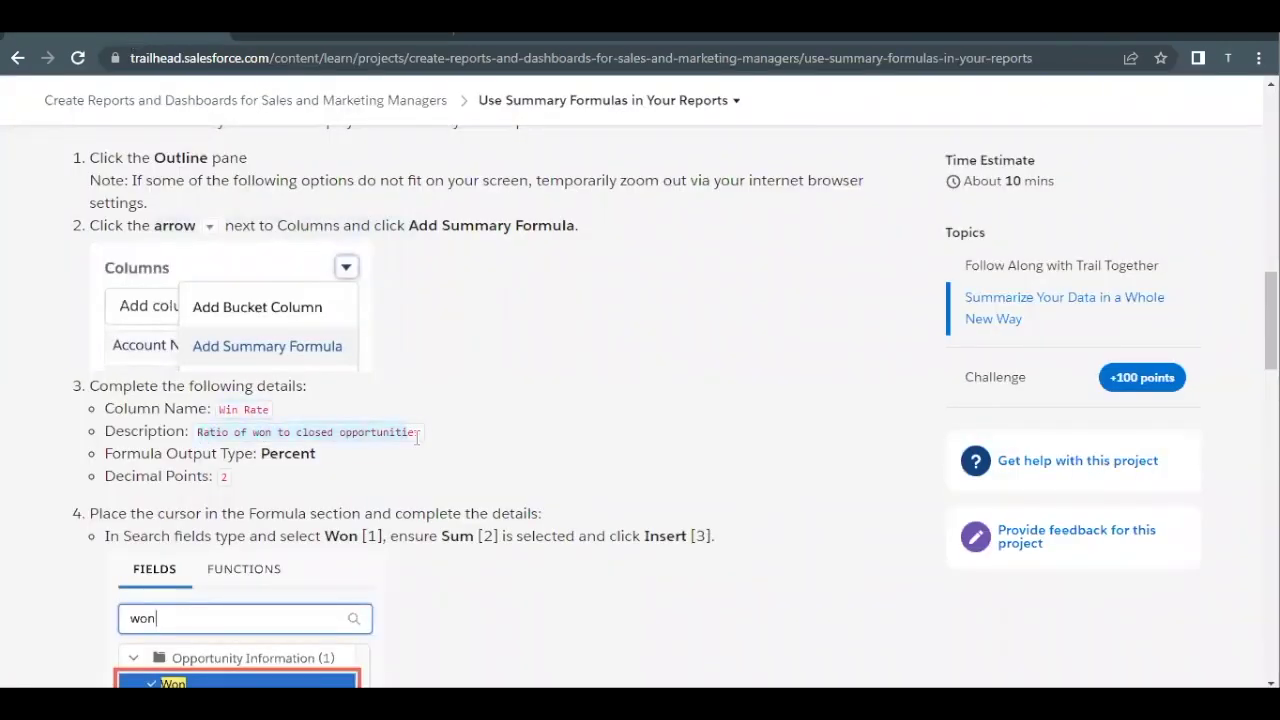
{"action": "left_click", "coordinate": [381, 32]}
{"action": "left_click", "coordinate": [880, 288]}
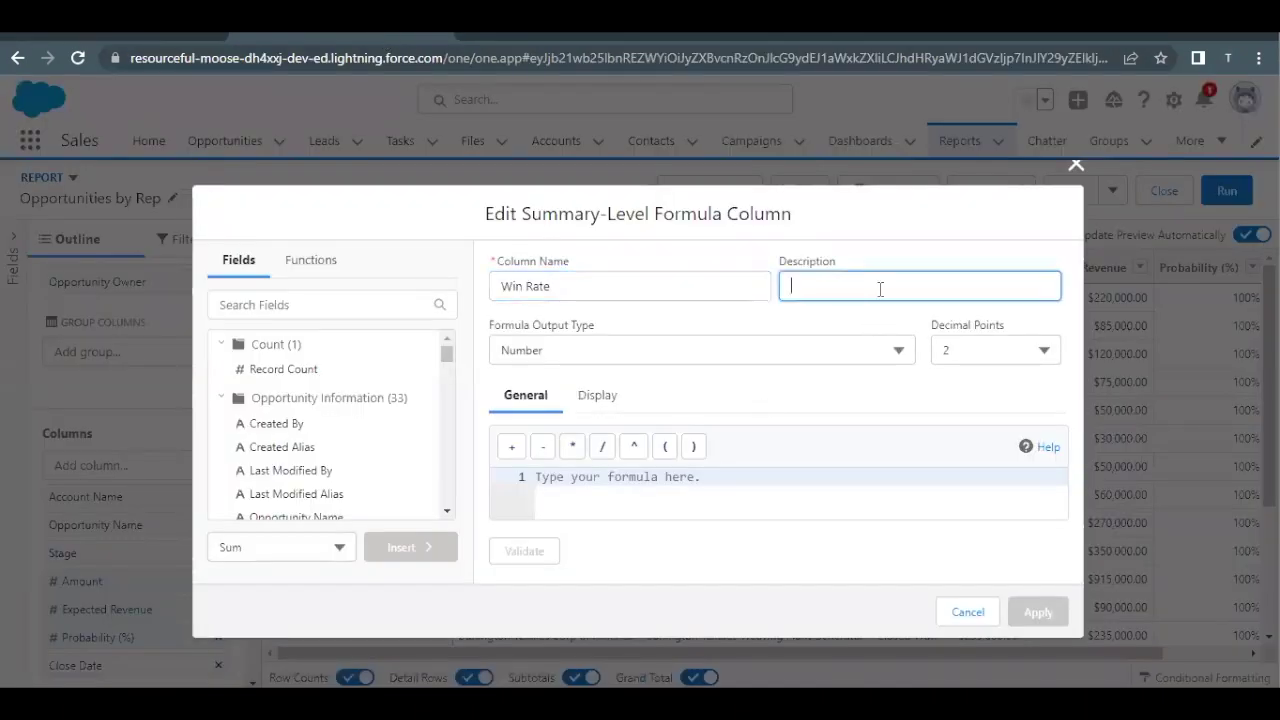
{"action": "key", "text": "ctrl+v"}
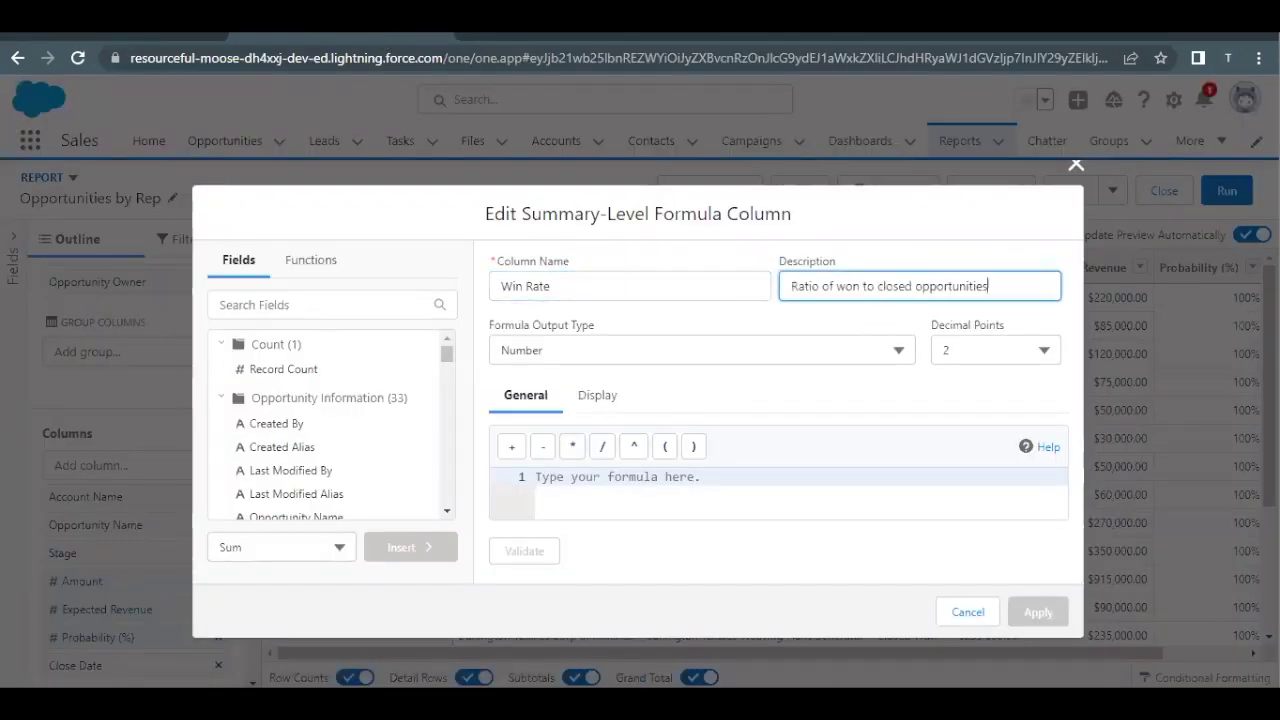
Step: Set the formula output type to Percent
{"action": "left_click", "coordinate": [103, 38]}
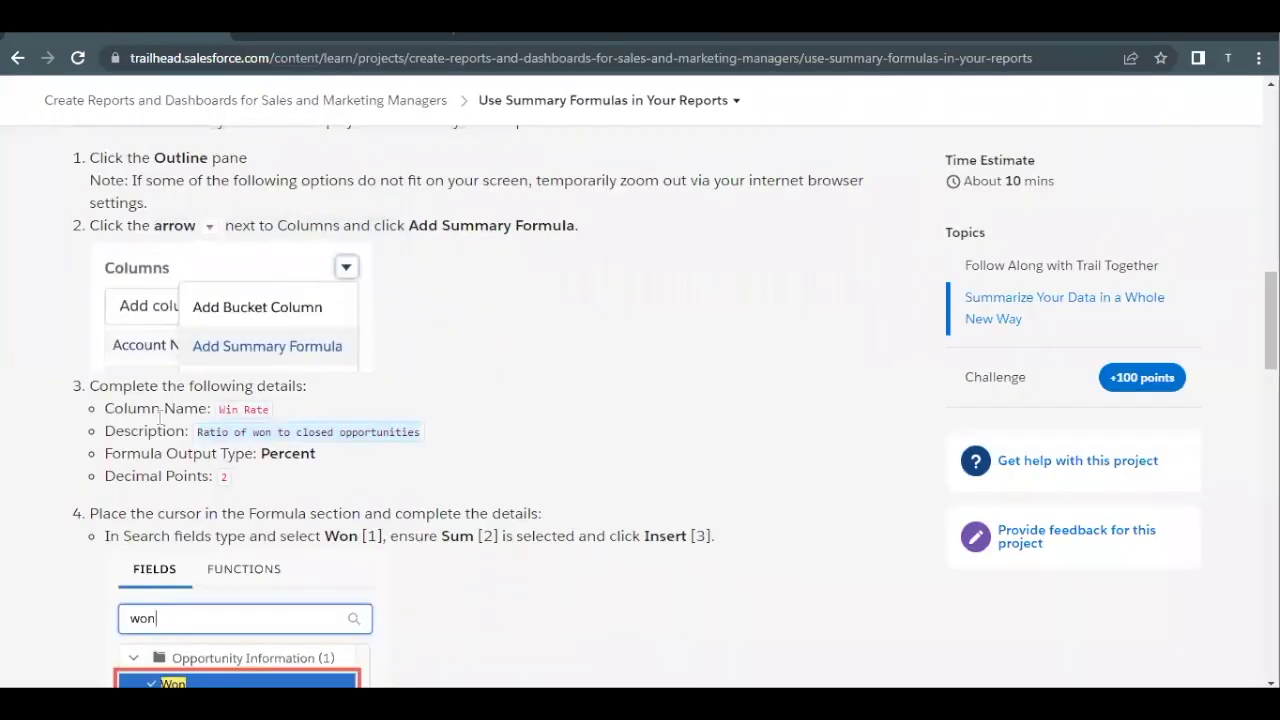
{"action": "scroll", "coordinate": [163, 400], "scroll_direction": "down", "scroll_amount": 1}
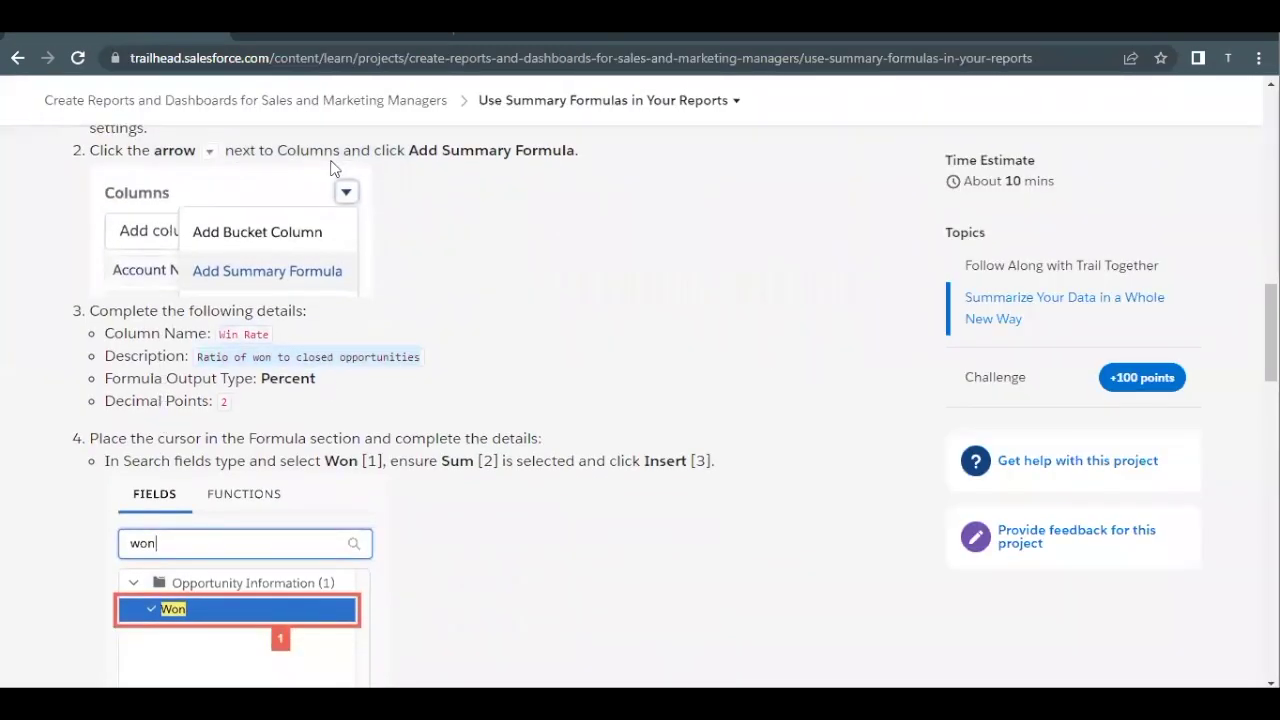
{"action": "left_click", "coordinate": [334, 38]}
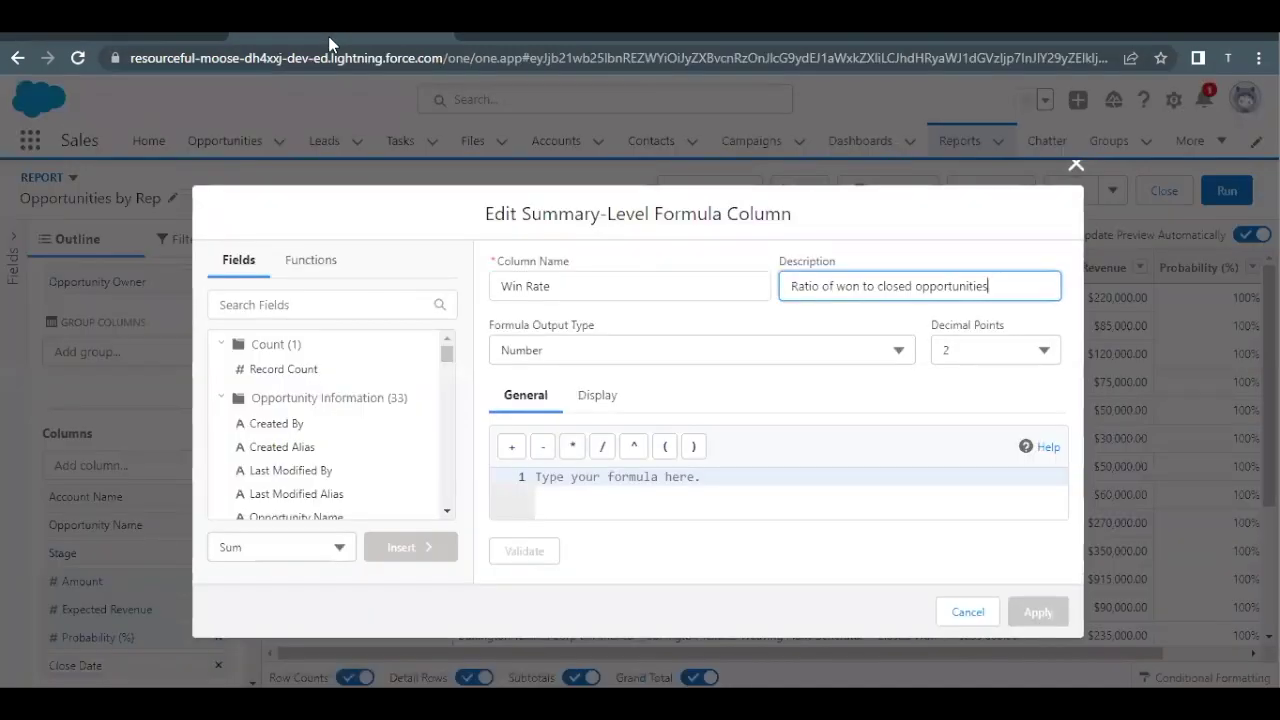
{"action": "left_click", "coordinate": [551, 350]}
{"action": "left_click", "coordinate": [550, 421]}
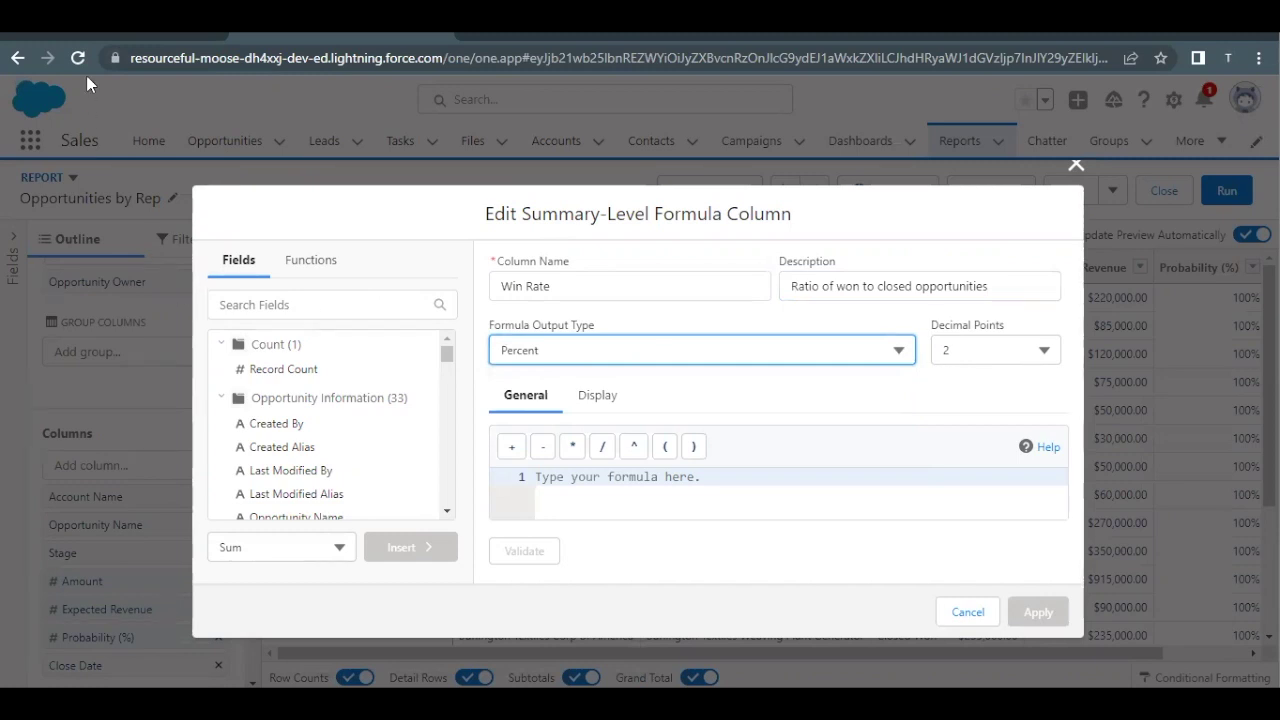
{"action": "left_click", "coordinate": [77, 34]}
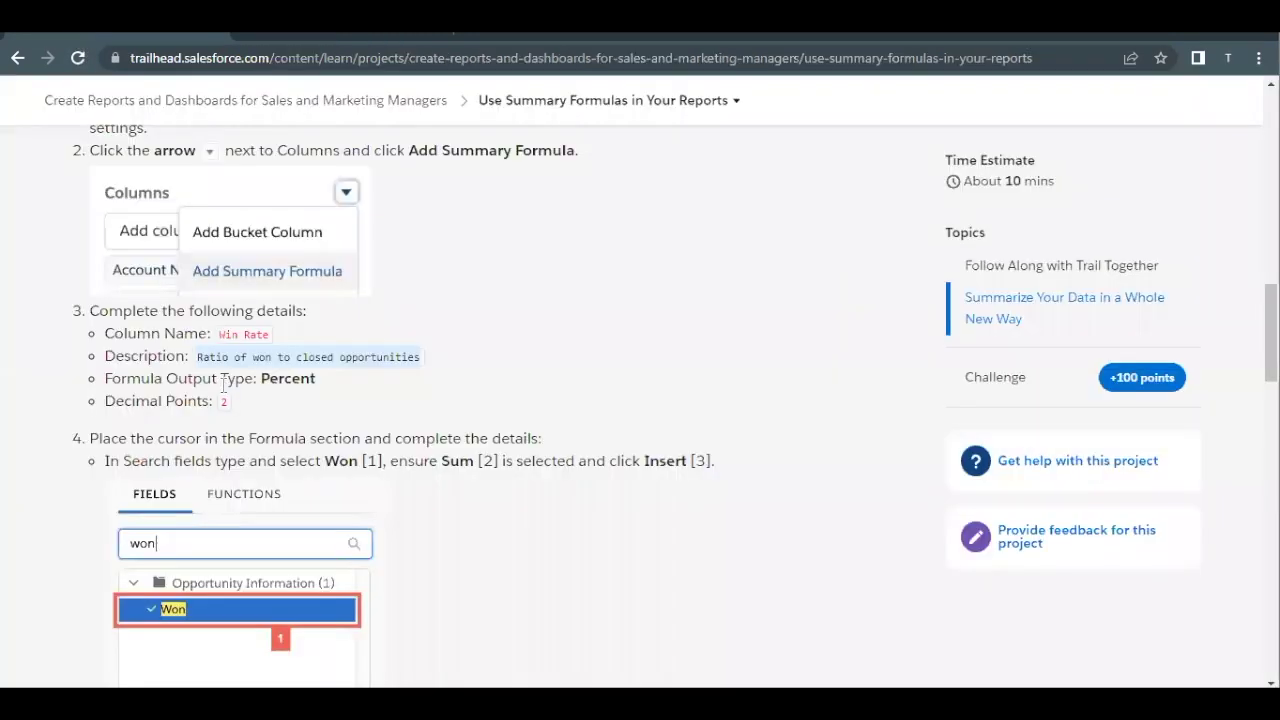
{"action": "scroll", "coordinate": [222, 383], "scroll_direction": "down", "scroll_amount": 3}
{"action": "scroll", "coordinate": [222, 385], "scroll_direction": "down", "scroll_amount": 2}
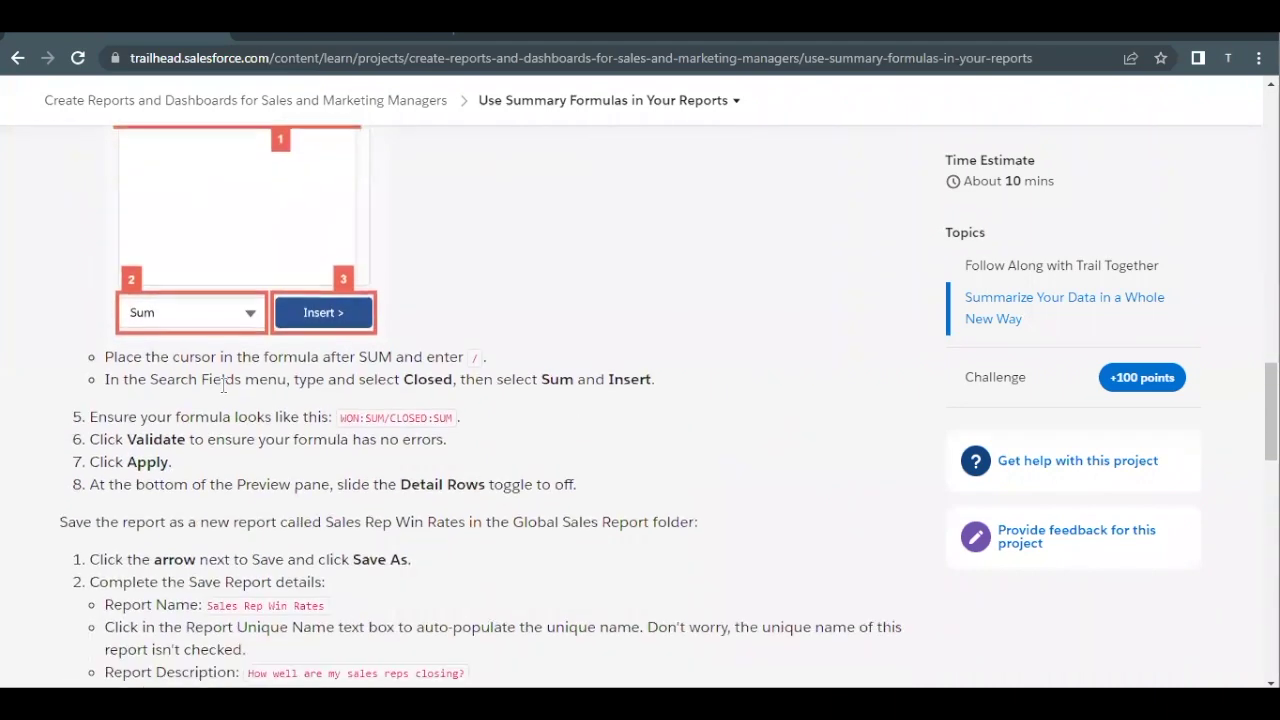
{"action": "left_click_drag", "start_coordinate": [342, 418], "coordinate": [392, 419]}
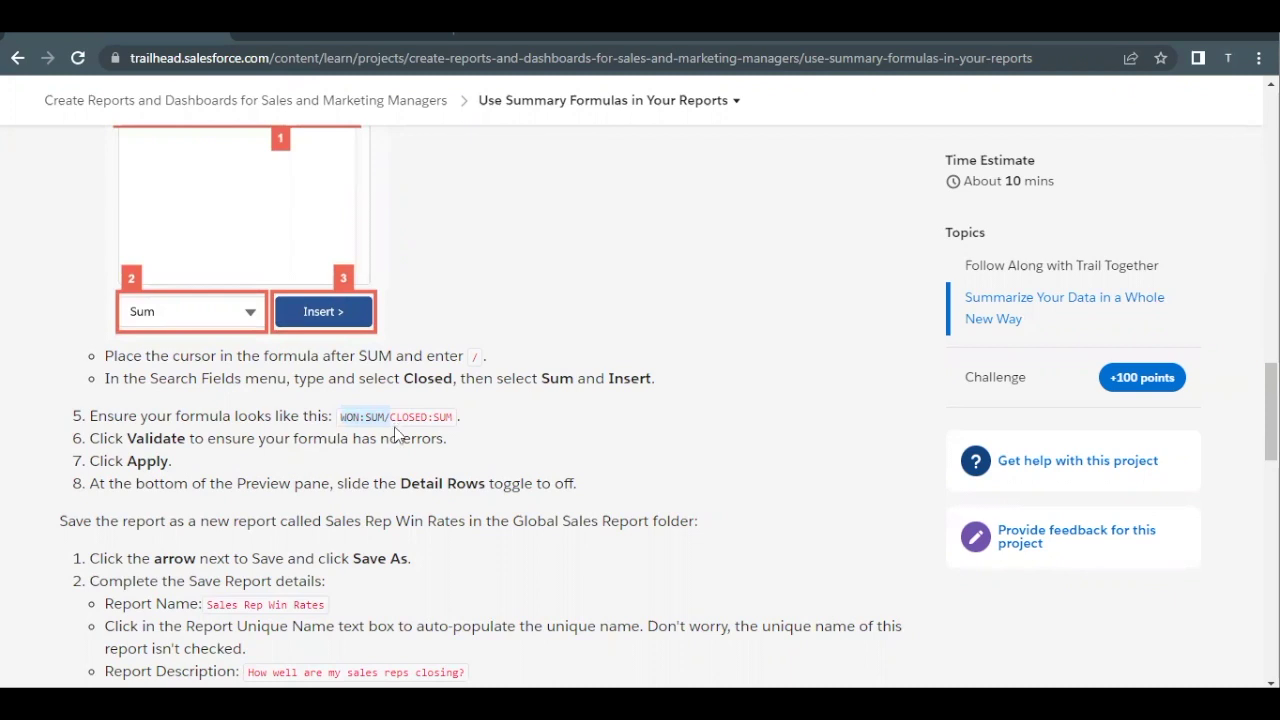
{"action": "left_click", "coordinate": [284, 45]}
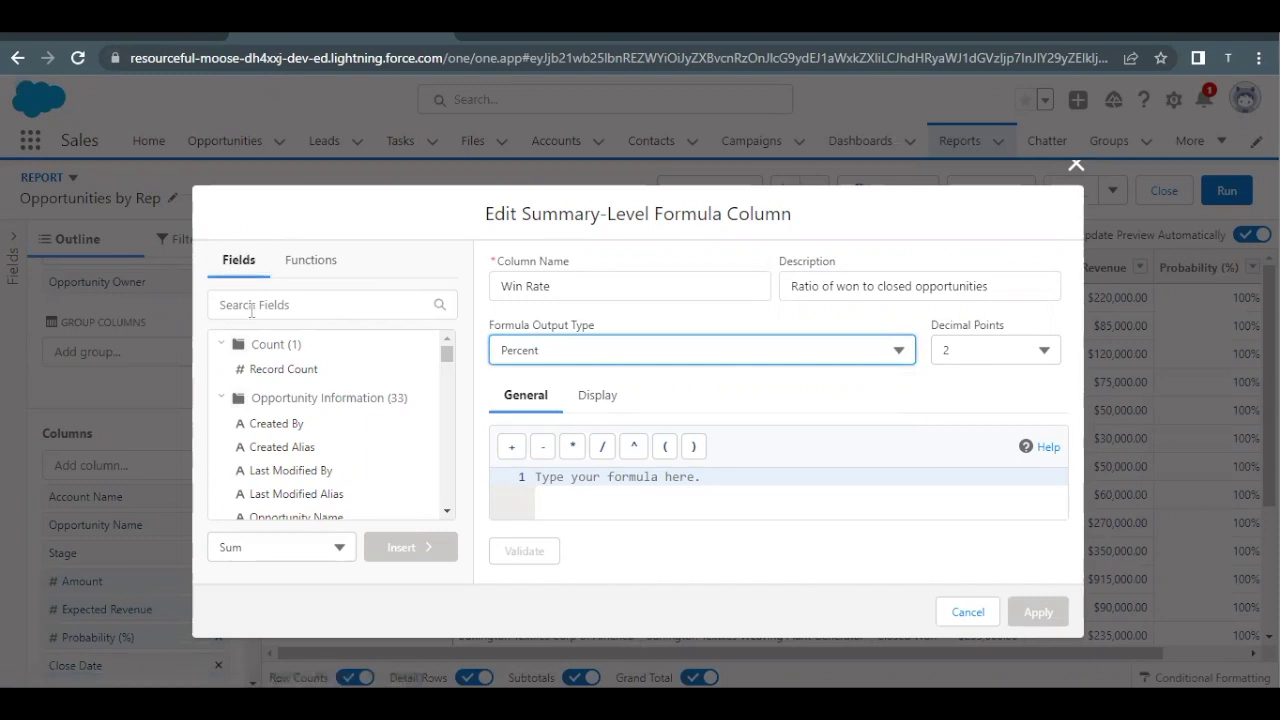
Step: Insert the Won field summed as WON:SUM, followed by a division sign
{"action": "left_click", "coordinate": [251, 311]}
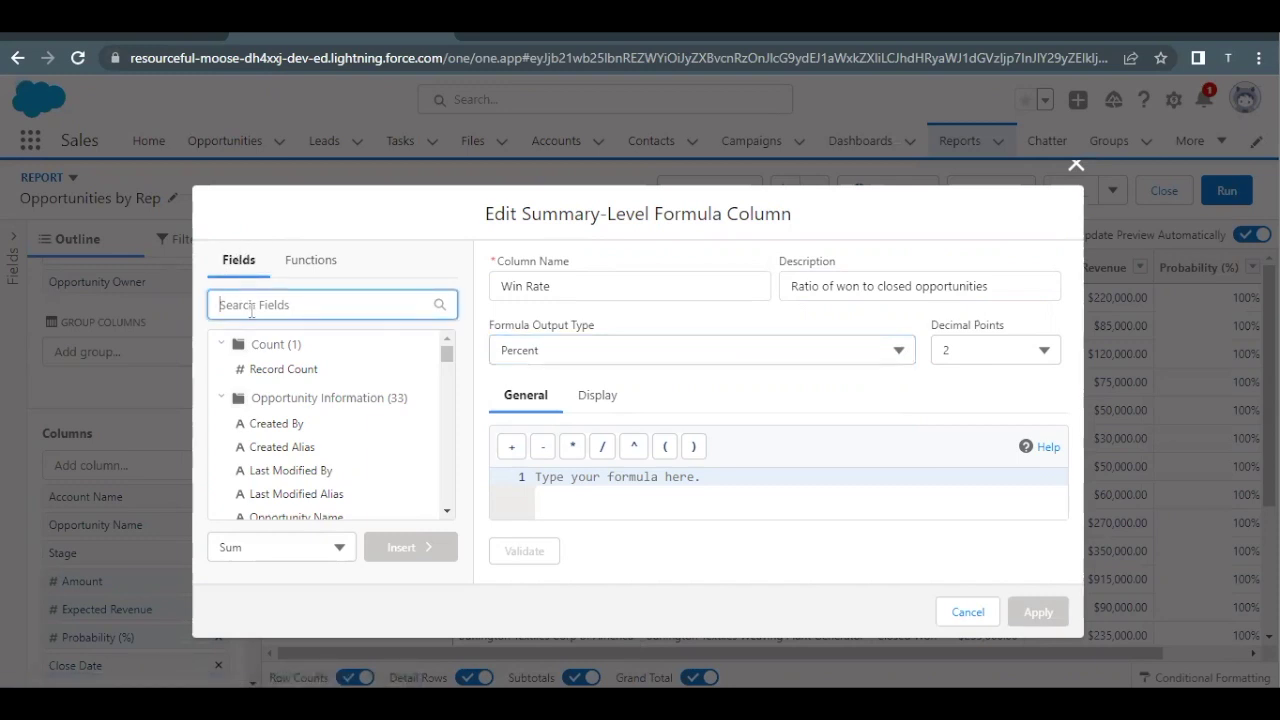
{"action": "type", "text": "Won"}
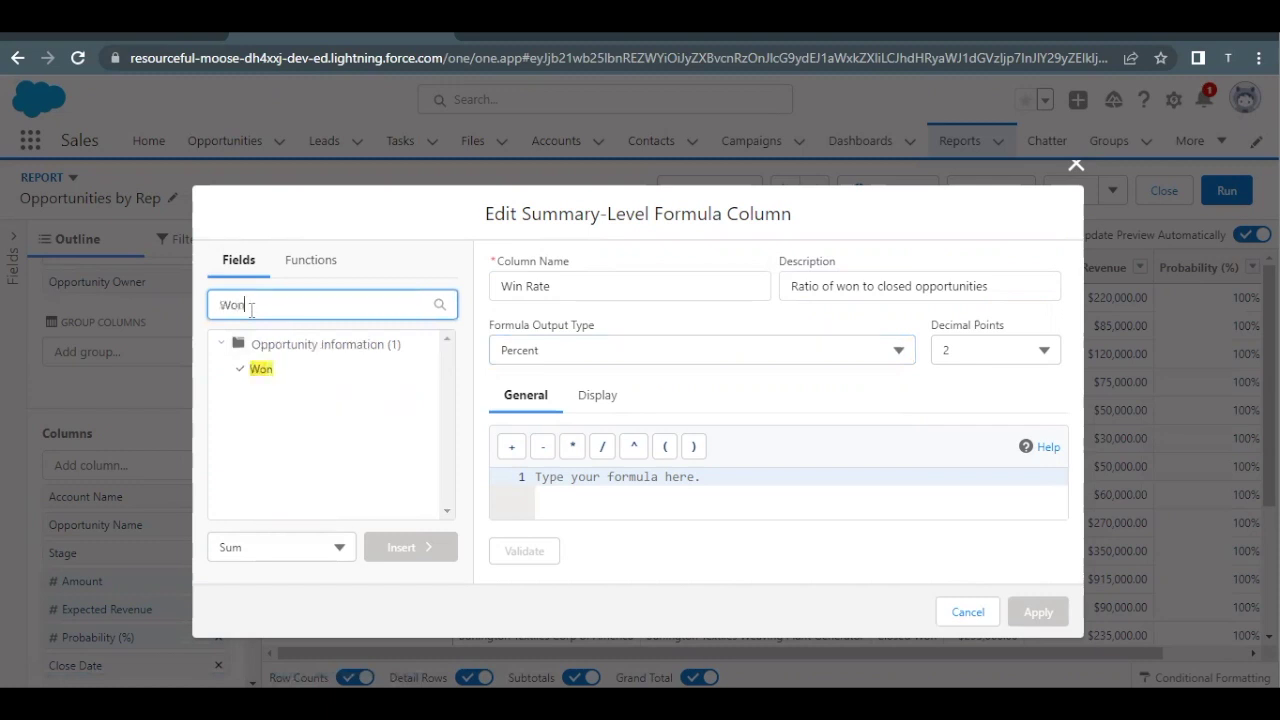
{"action": "left_click", "coordinate": [249, 372]}
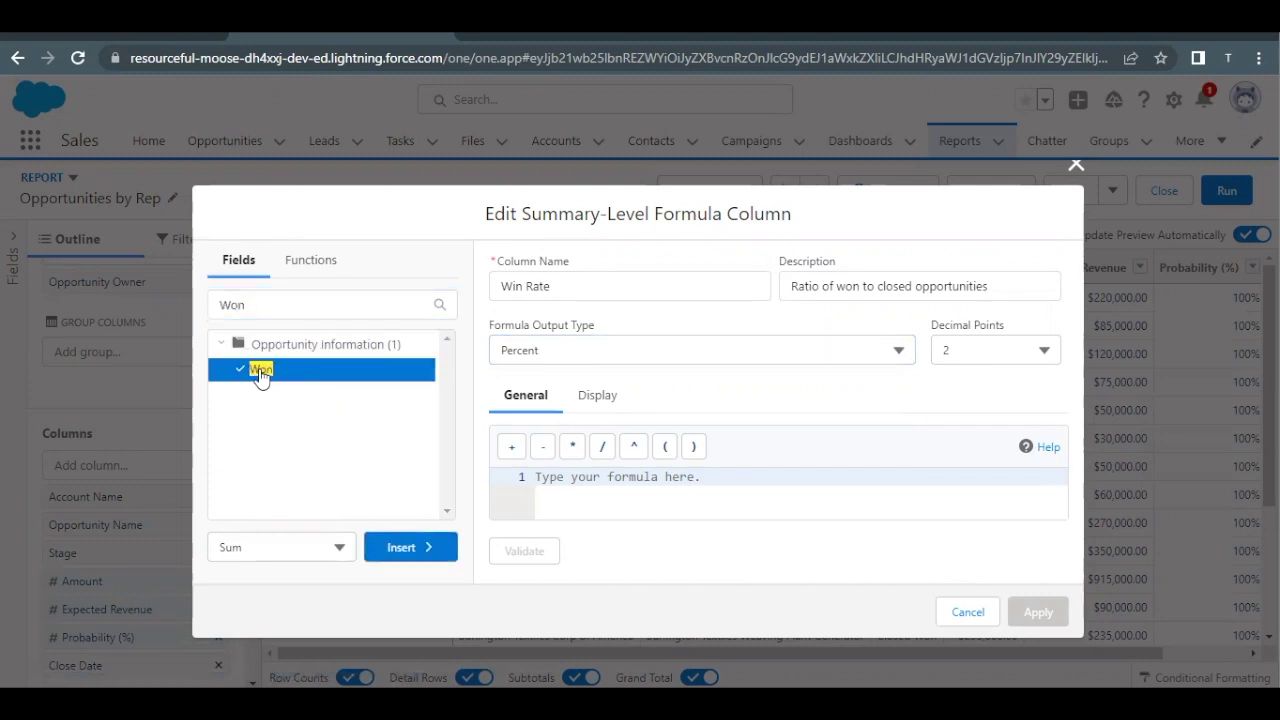
{"action": "left_click", "coordinate": [245, 554]}
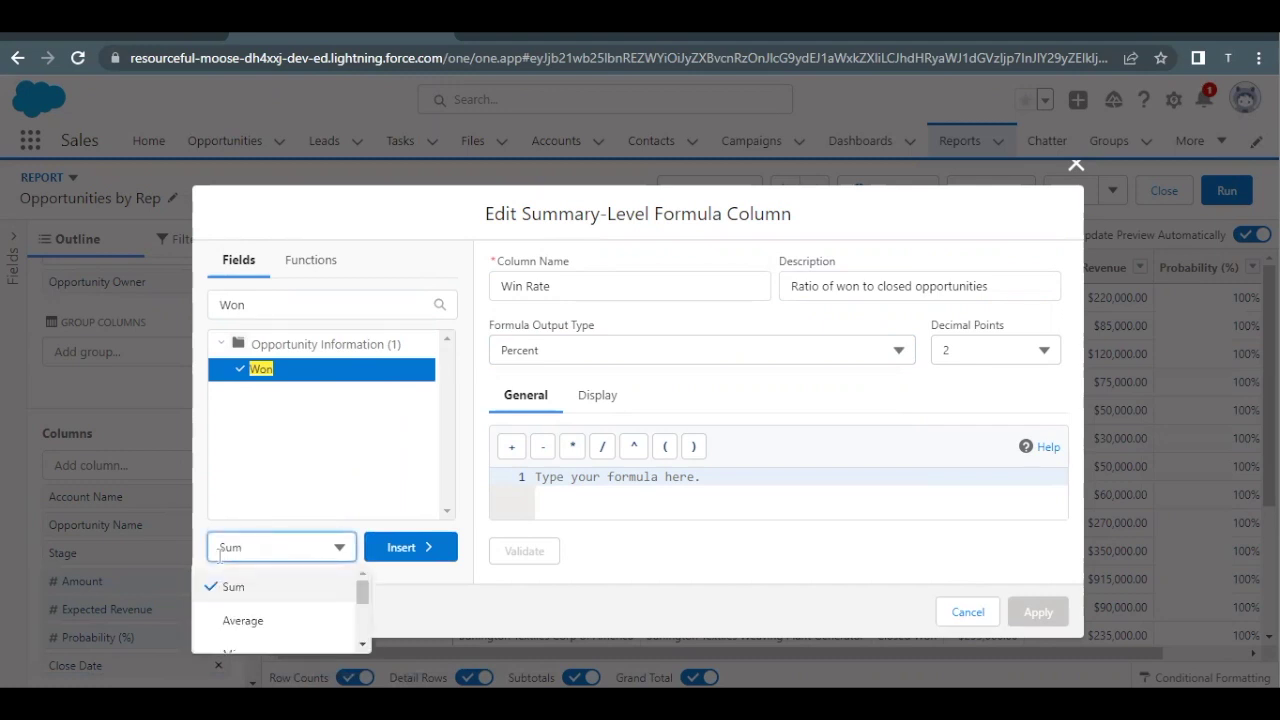
{"action": "left_click", "coordinate": [308, 502]}
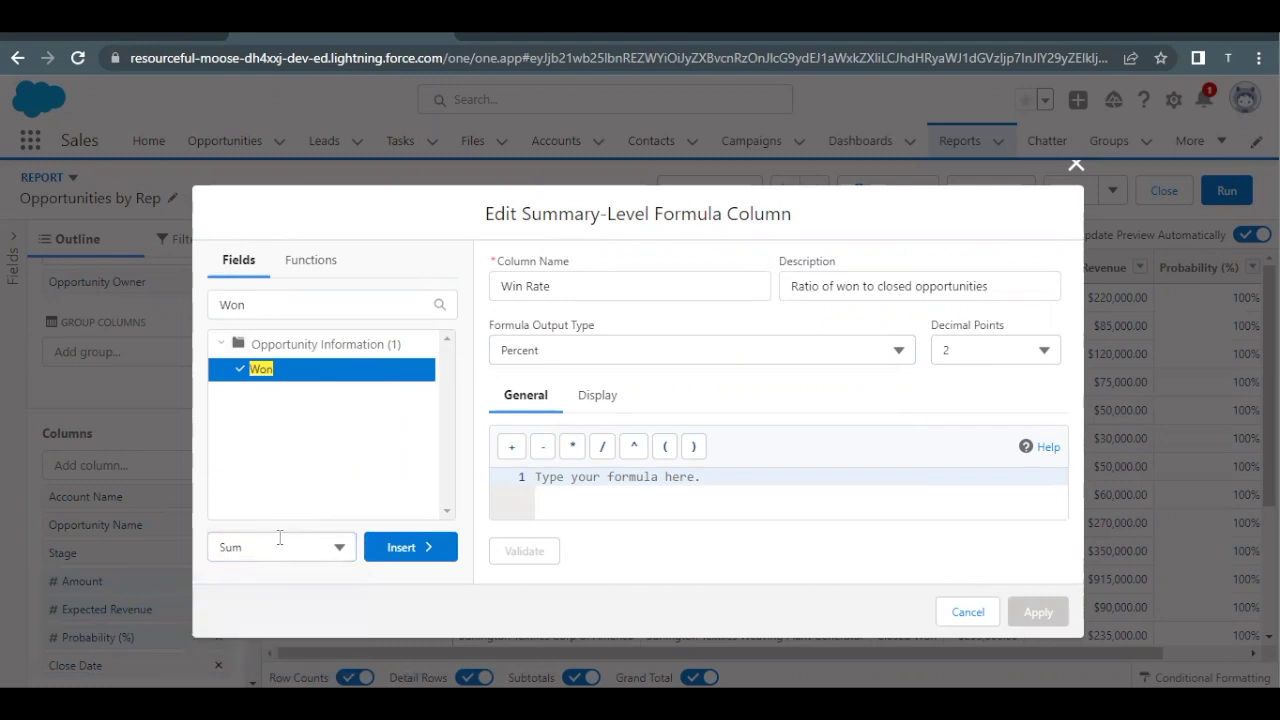
{"action": "left_click", "coordinate": [392, 557]}
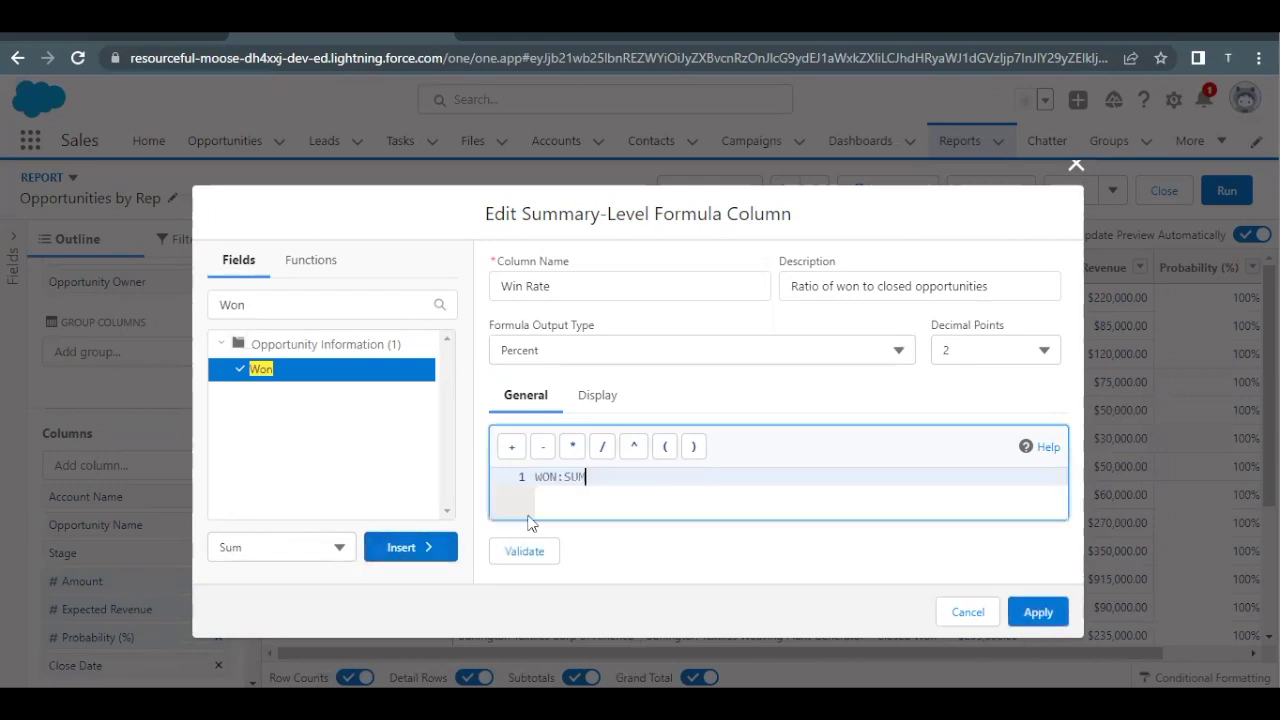
{"action": "left_click", "coordinate": [603, 447]}
Step: Add the Closed field as CLOSED:SUM after the slash and validate the formula
{"action": "double_click", "coordinate": [310, 293]}
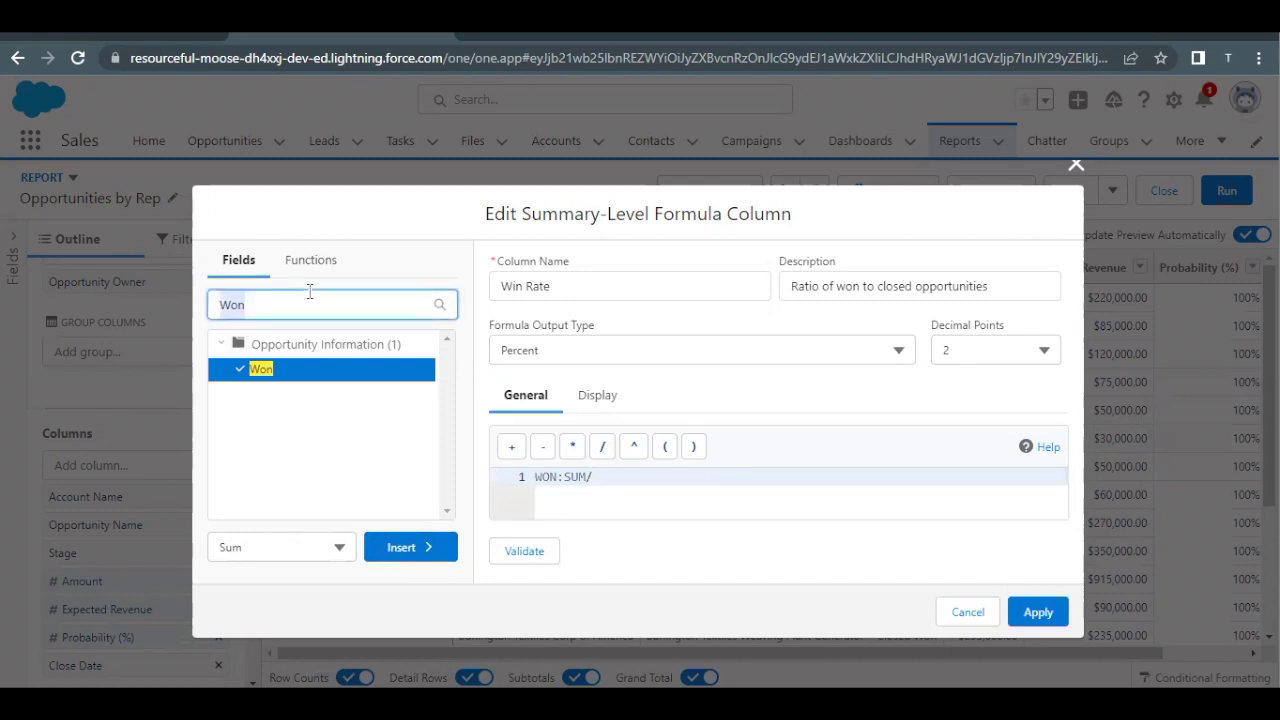
{"action": "type", "text": "Clos"}
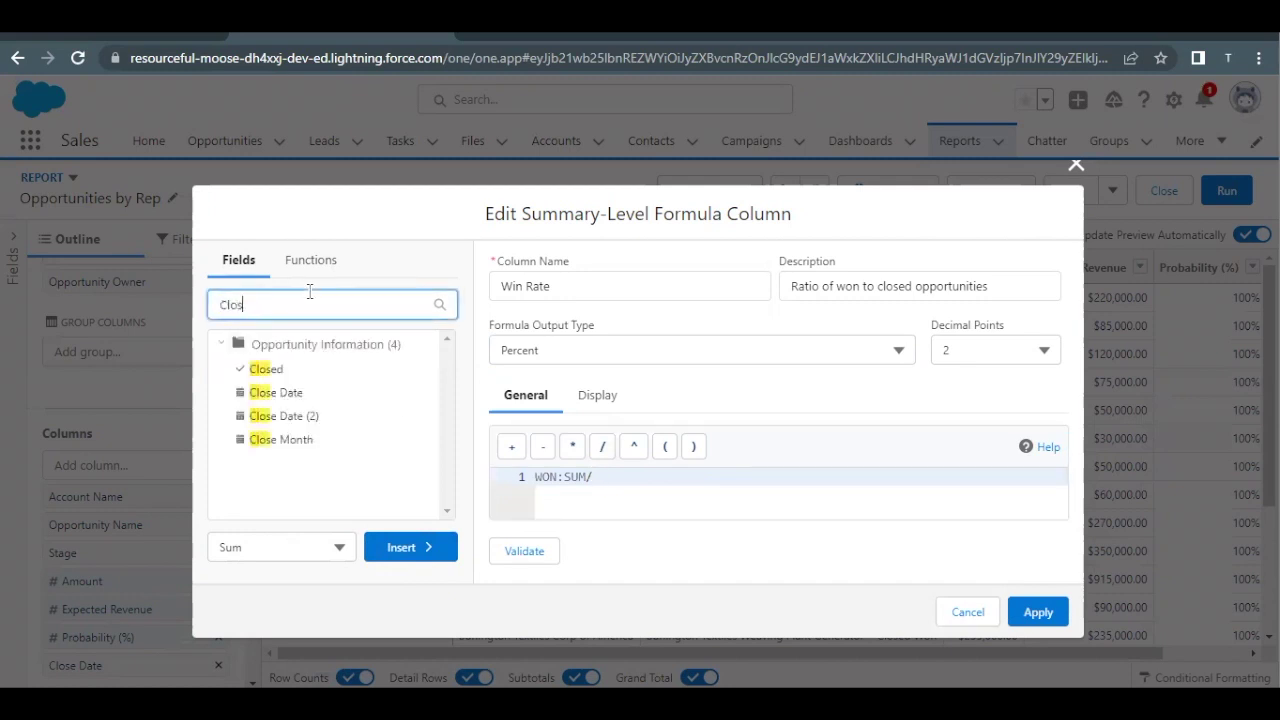
{"action": "left_click", "coordinate": [260, 370]}
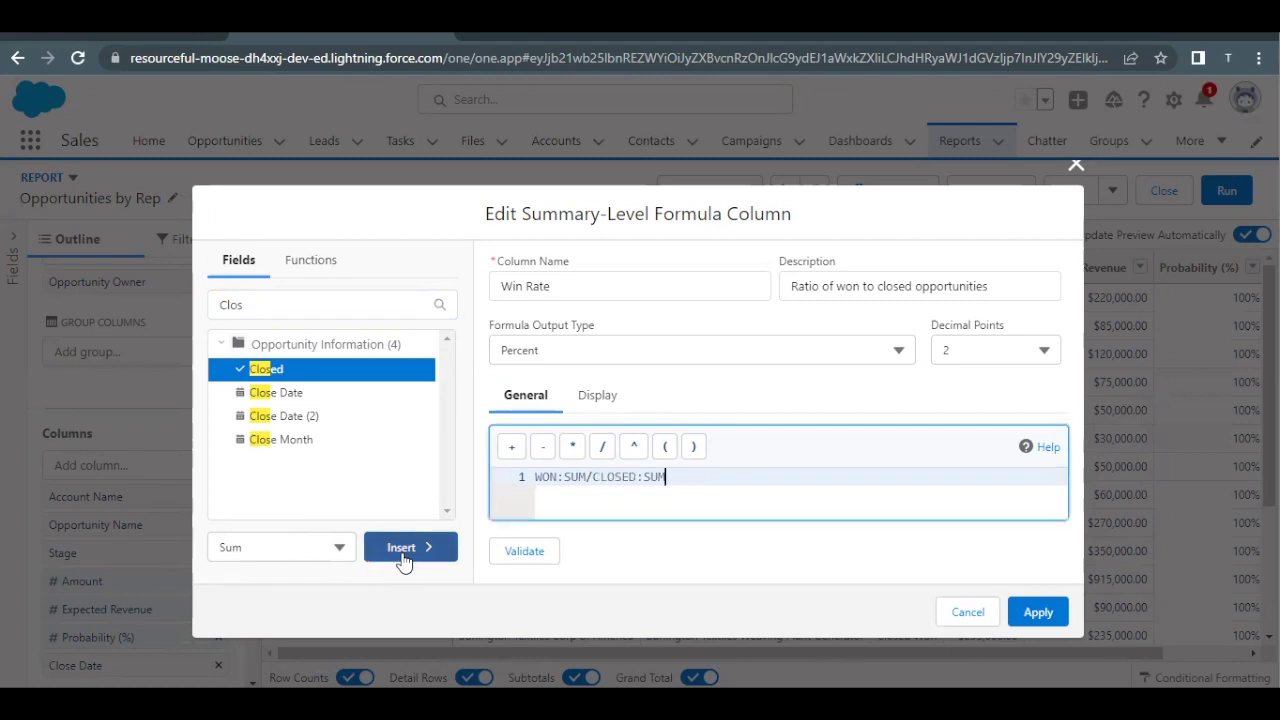
{"action": "triple_click", "coordinate": [627, 478]}
{"action": "left_click", "coordinate": [503, 558]}
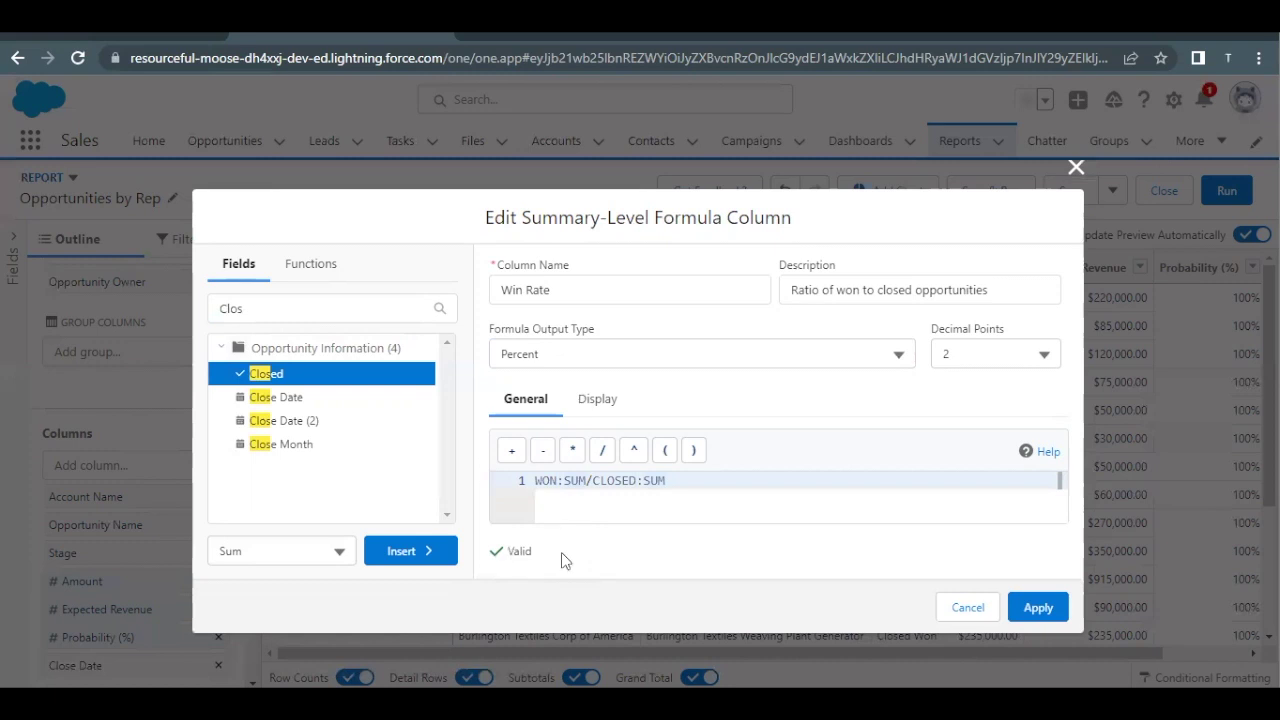
Step: Apply the Win Rate formula and check its 100.00% subtotal and total in the preview
{"action": "left_click", "coordinate": [1048, 607]}
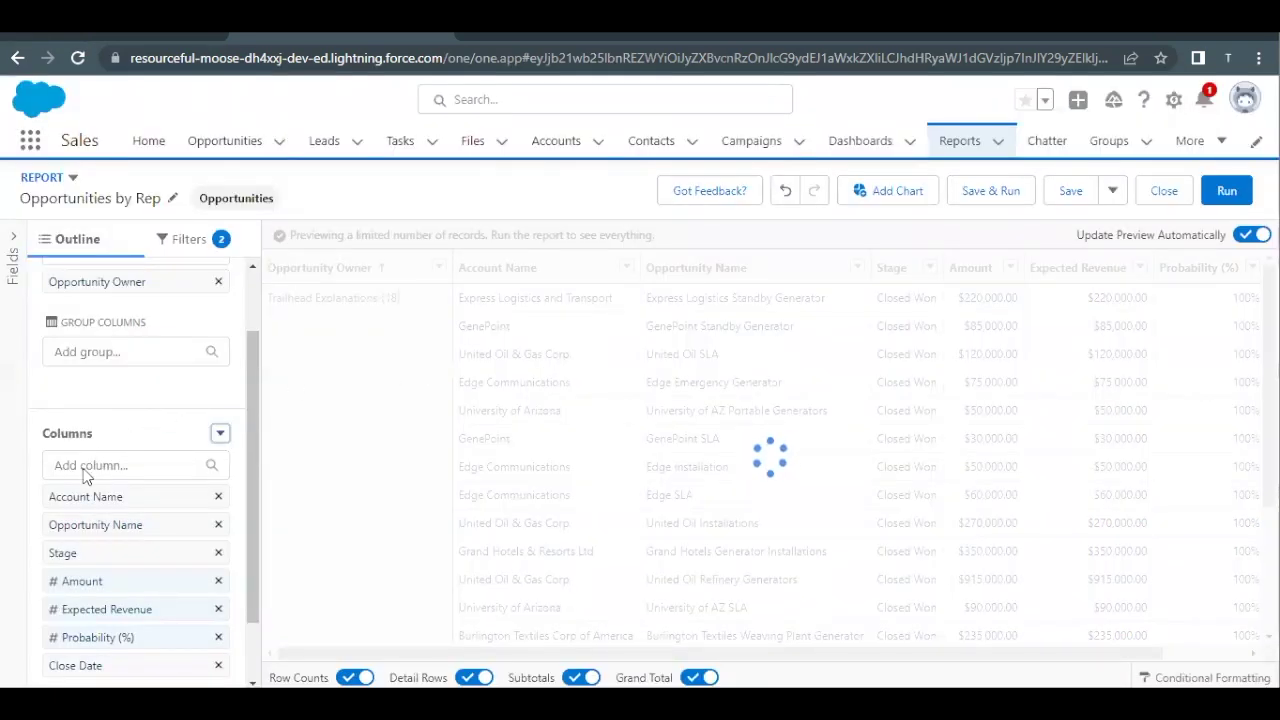
{"action": "scroll", "coordinate": [84, 530], "scroll_direction": "down", "scroll_amount": 1}
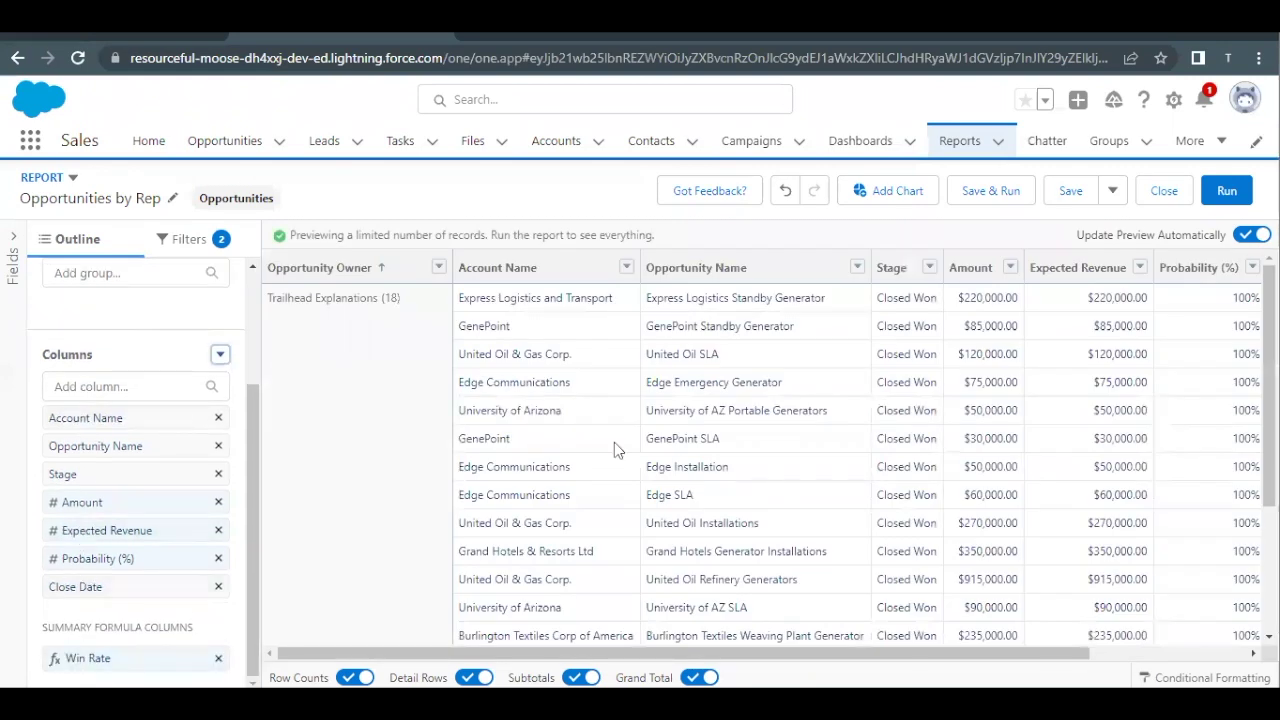
{"action": "scroll", "coordinate": [886, 343], "scroll_direction": "right", "scroll_amount": 4}
{"action": "scroll", "coordinate": [886, 342], "scroll_direction": "right", "scroll_amount": 1}
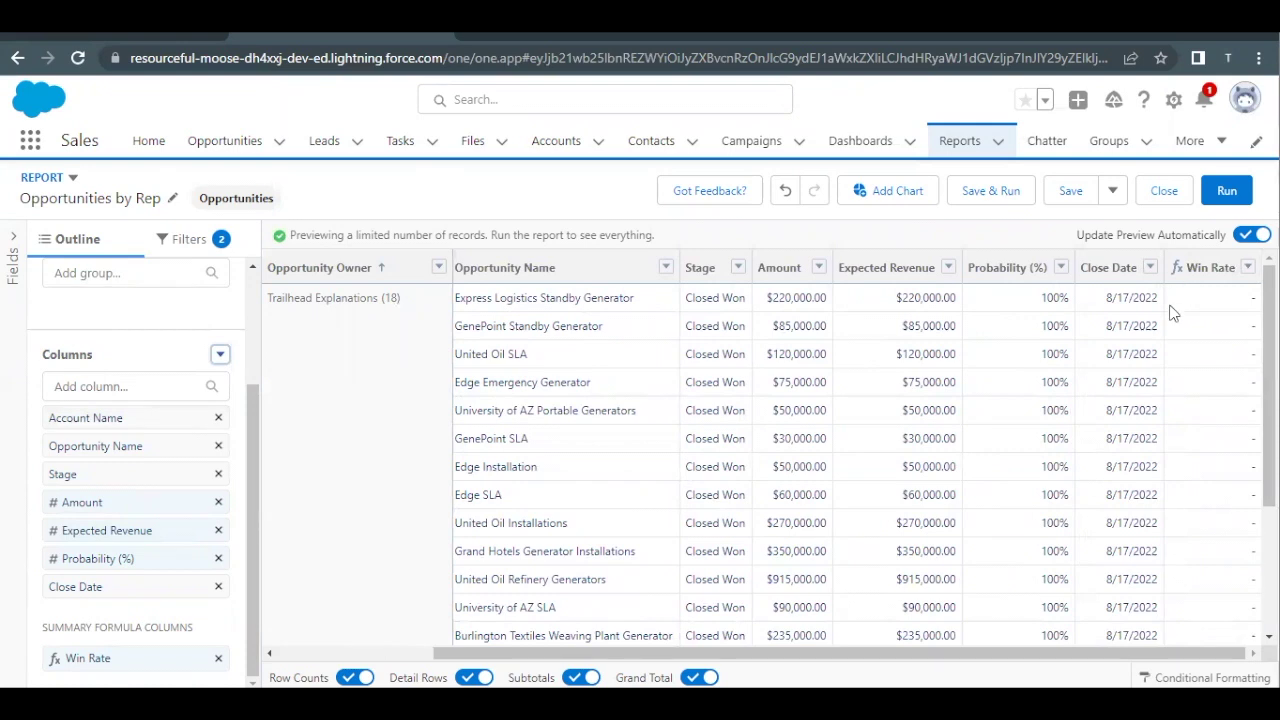
{"action": "scroll", "coordinate": [1176, 443], "scroll_direction": "down", "scroll_amount": 2}
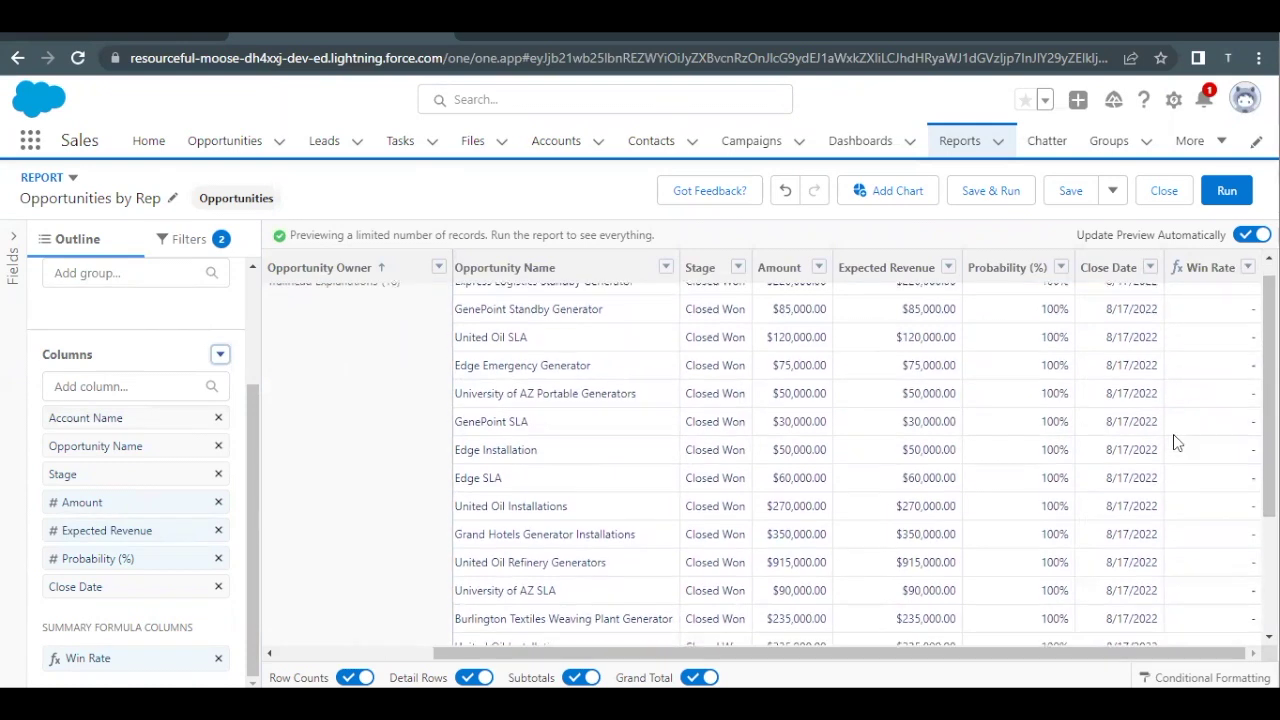
{"action": "scroll", "coordinate": [1176, 443], "scroll_direction": "down", "scroll_amount": 3}
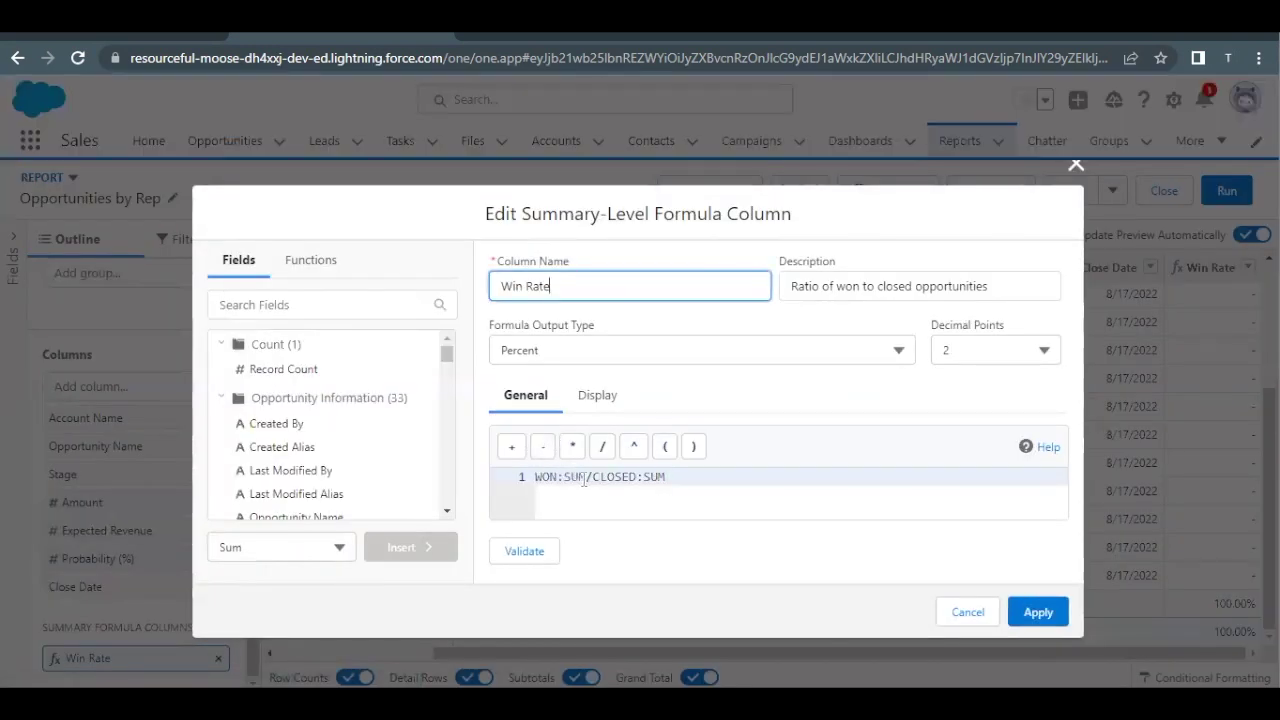
Step: Close the Win Rate formula editor without changes
{"action": "left_click_drag", "start_coordinate": [586, 478], "coordinate": [544, 485]}
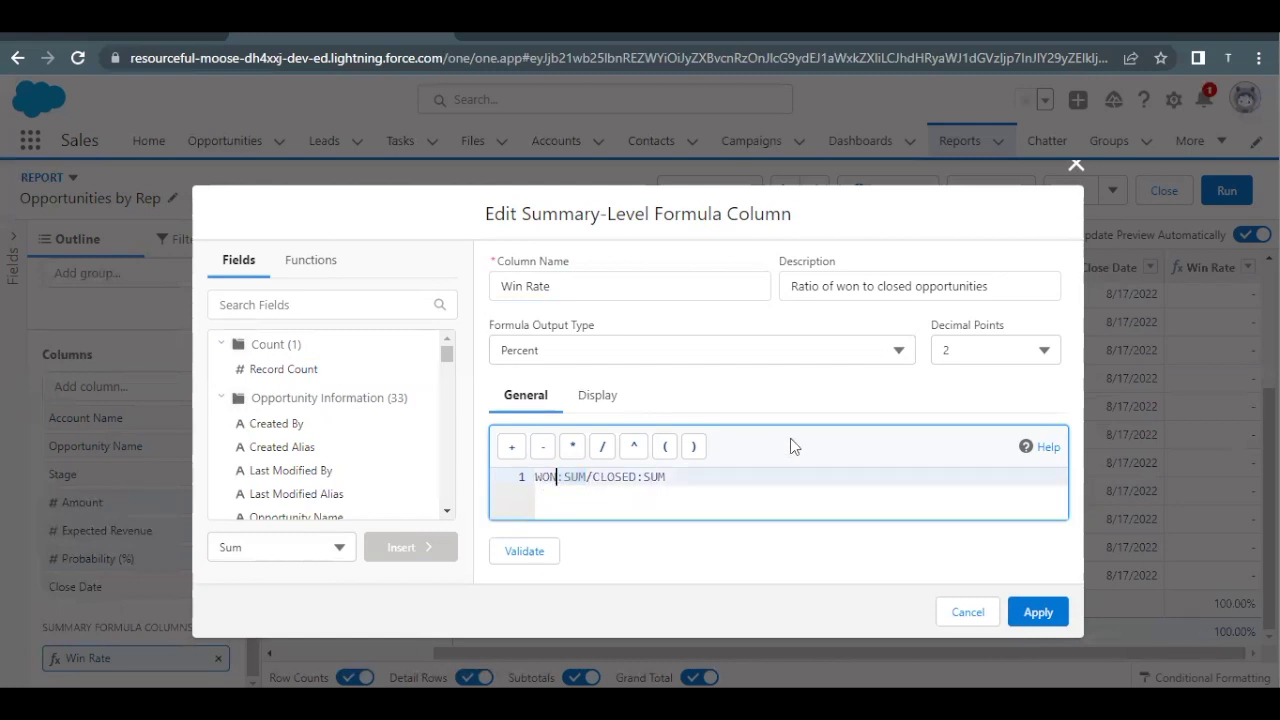
{"action": "key", "text": "Left"}
{"action": "left_click", "coordinate": [1055, 190]}
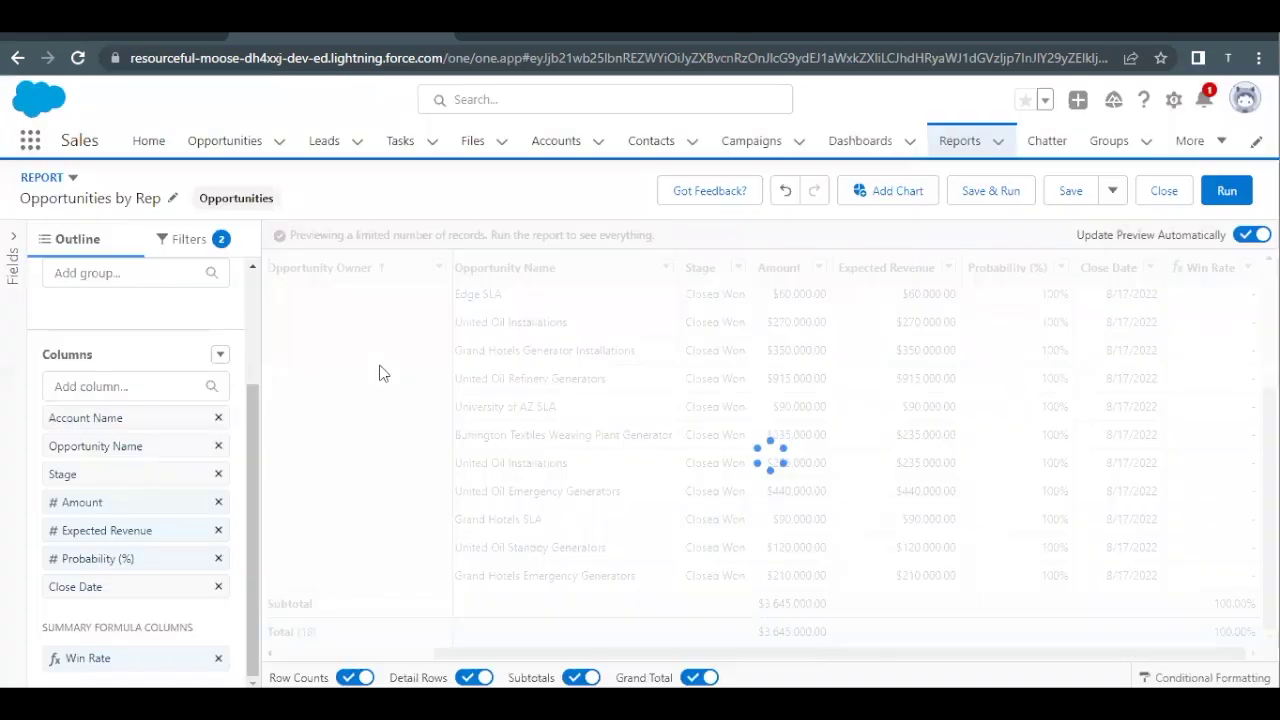
Step: Add the Won and Closed fields as report columns
{"action": "left_click", "coordinate": [98, 386]}
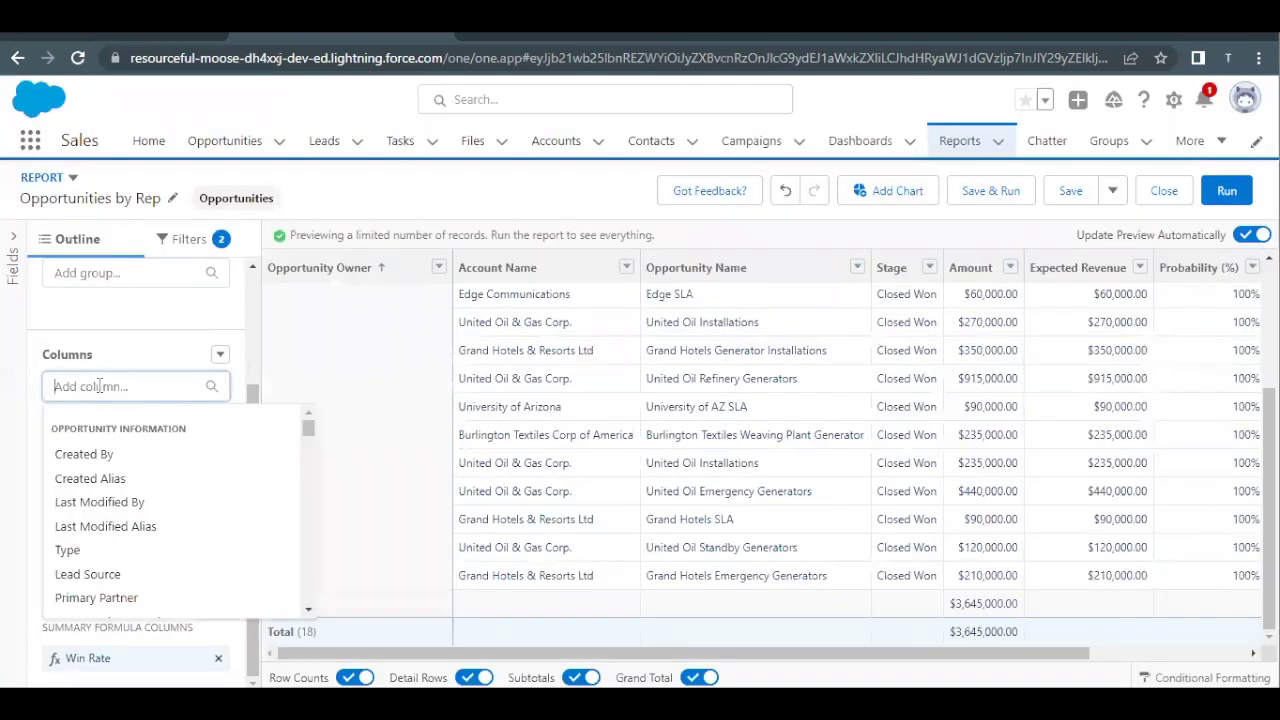
{"action": "type", "text": "Won"}
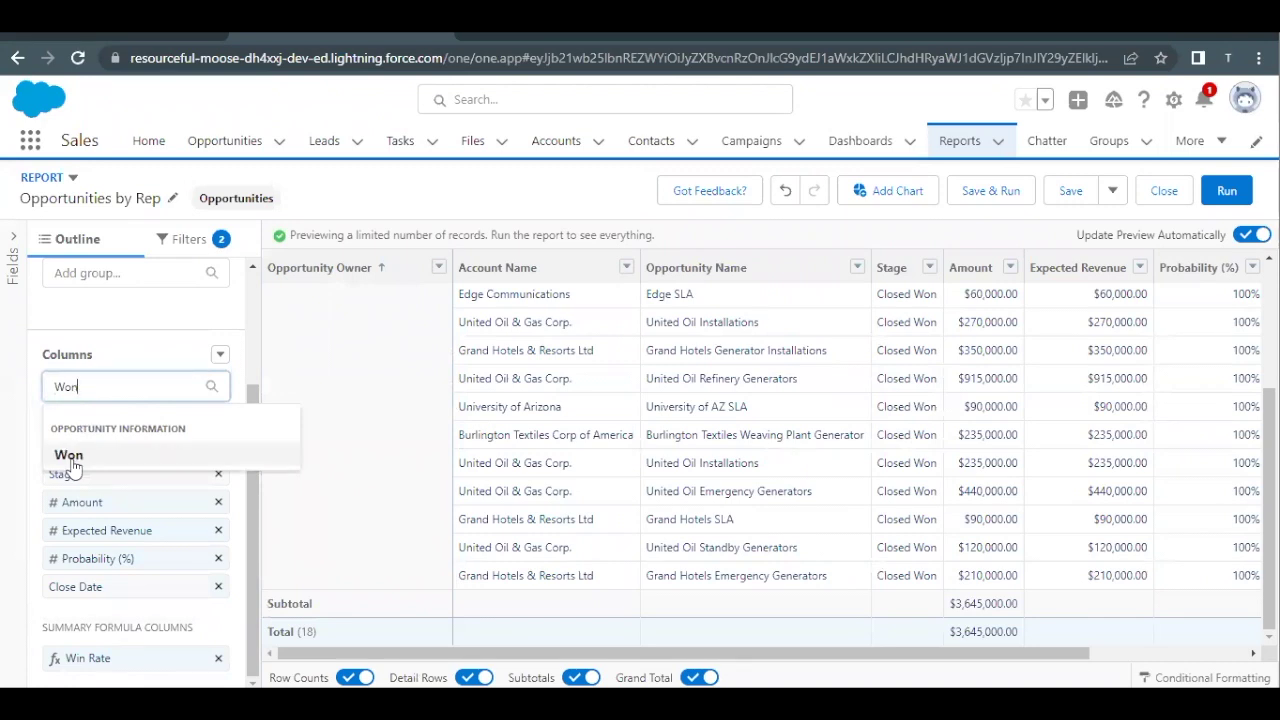
{"action": "left_click", "coordinate": [72, 463]}
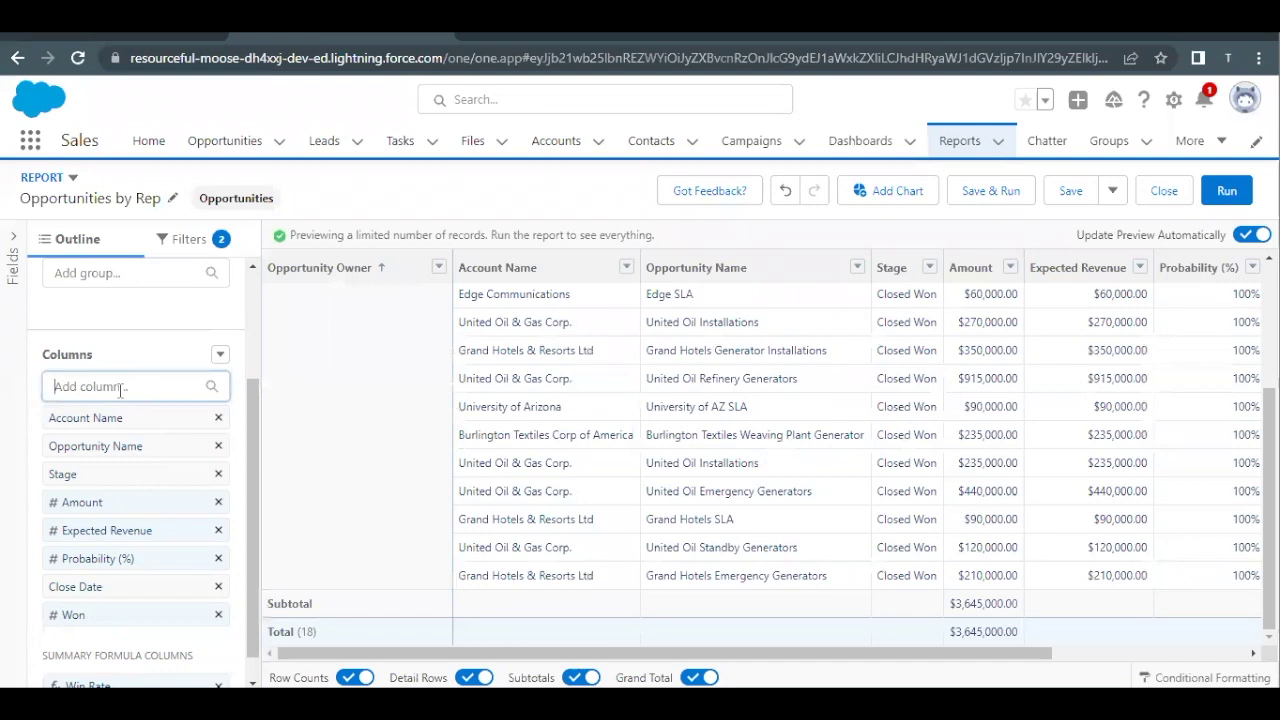
{"action": "left_click", "coordinate": [120, 388]}
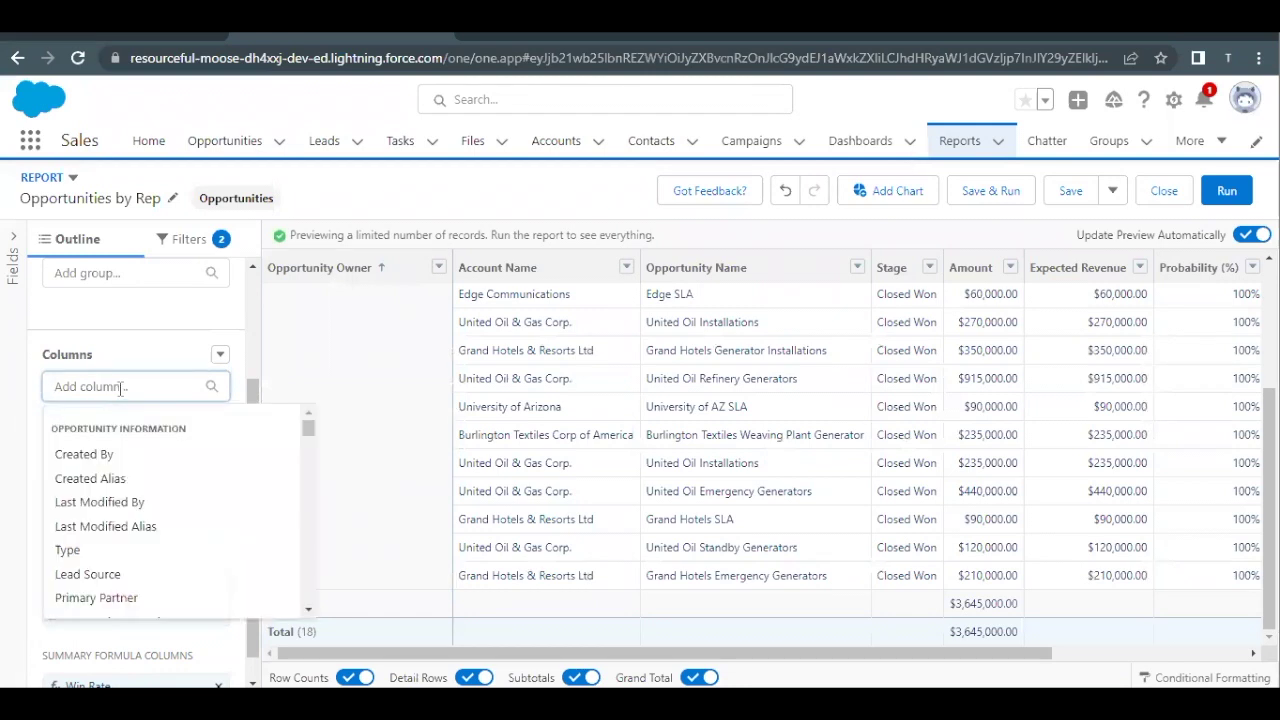
{"action": "type", "text": "Clos"}
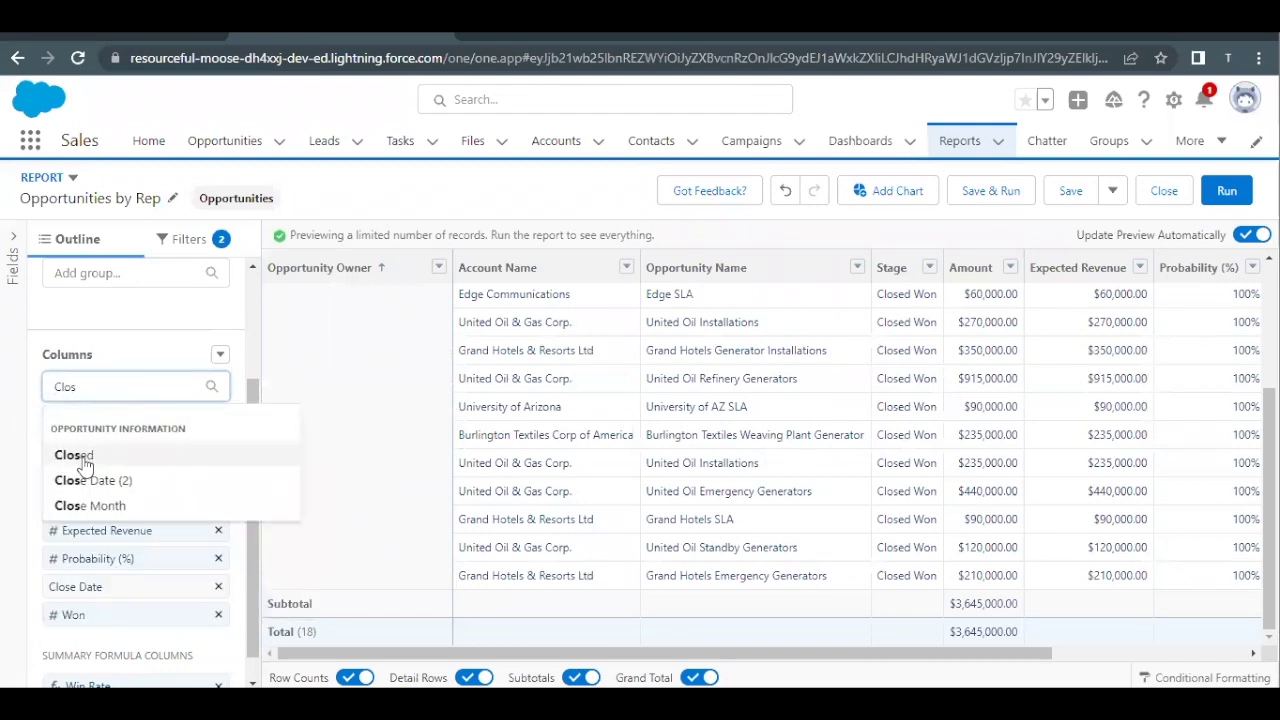
{"action": "key", "text": "Return"}
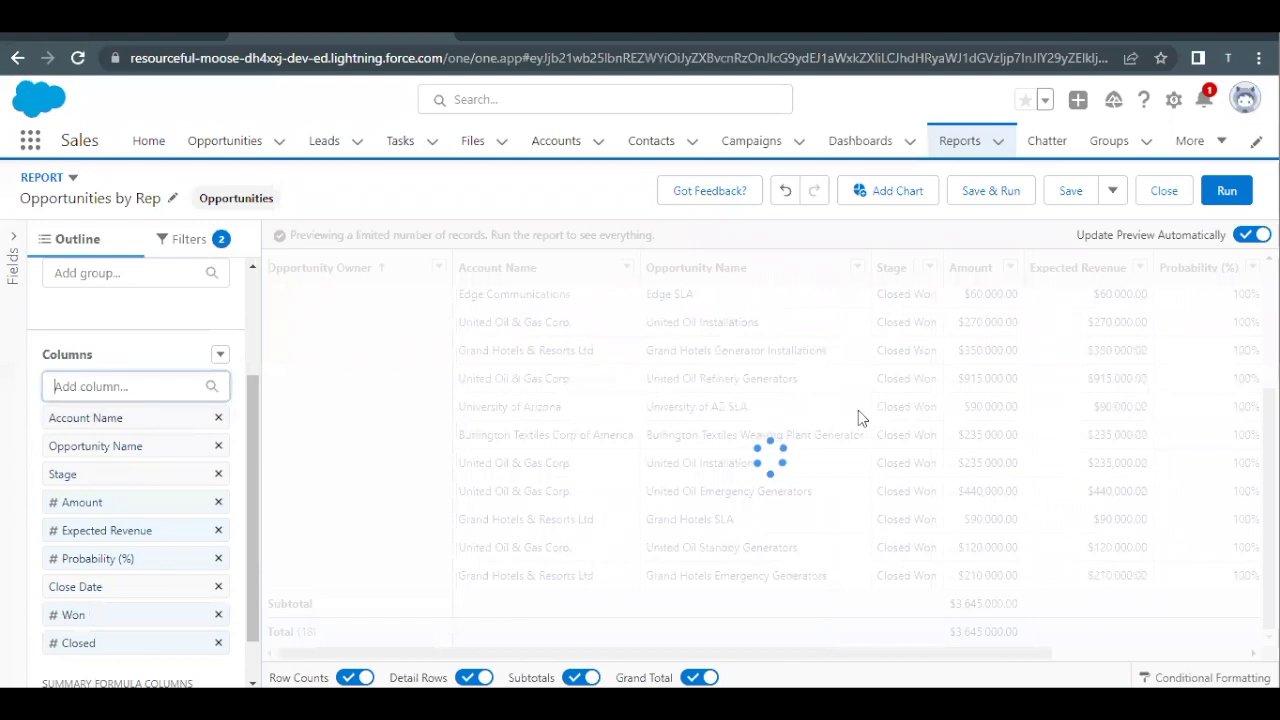
{"action": "scroll", "coordinate": [993, 397], "scroll_direction": "right", "scroll_amount": 5}
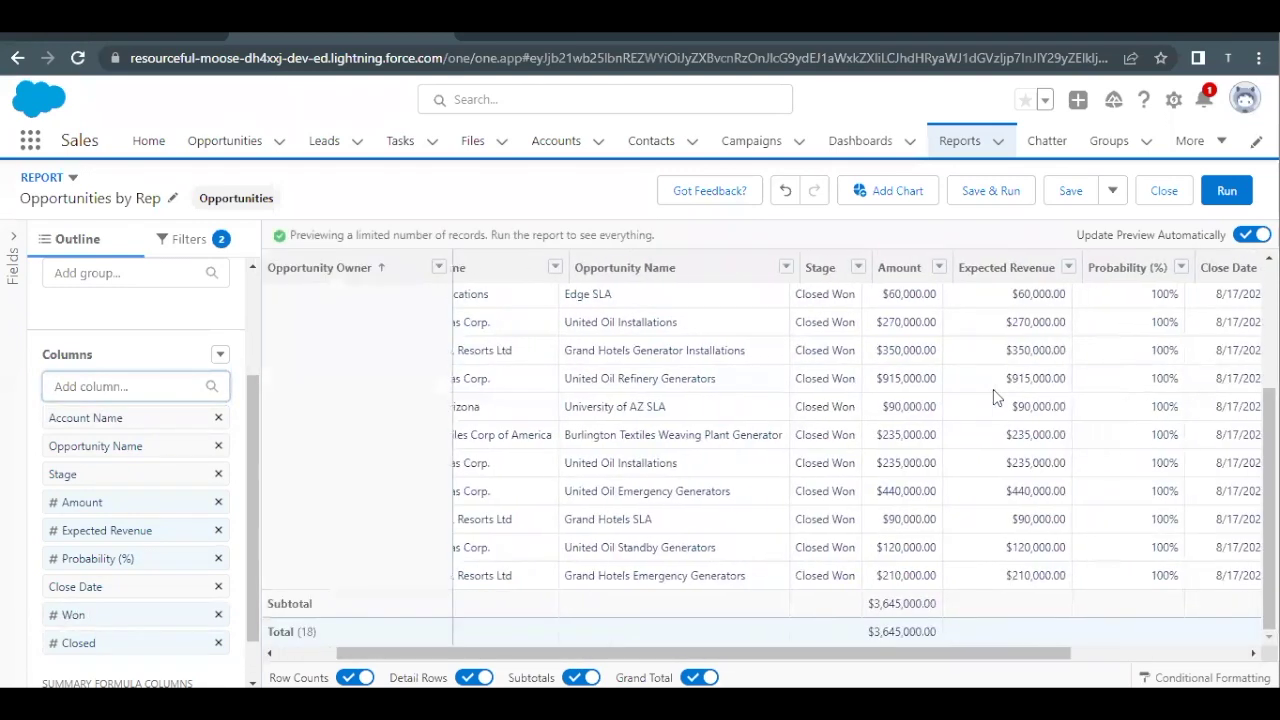
{"action": "scroll", "coordinate": [993, 397], "scroll_direction": "right", "scroll_amount": 3}
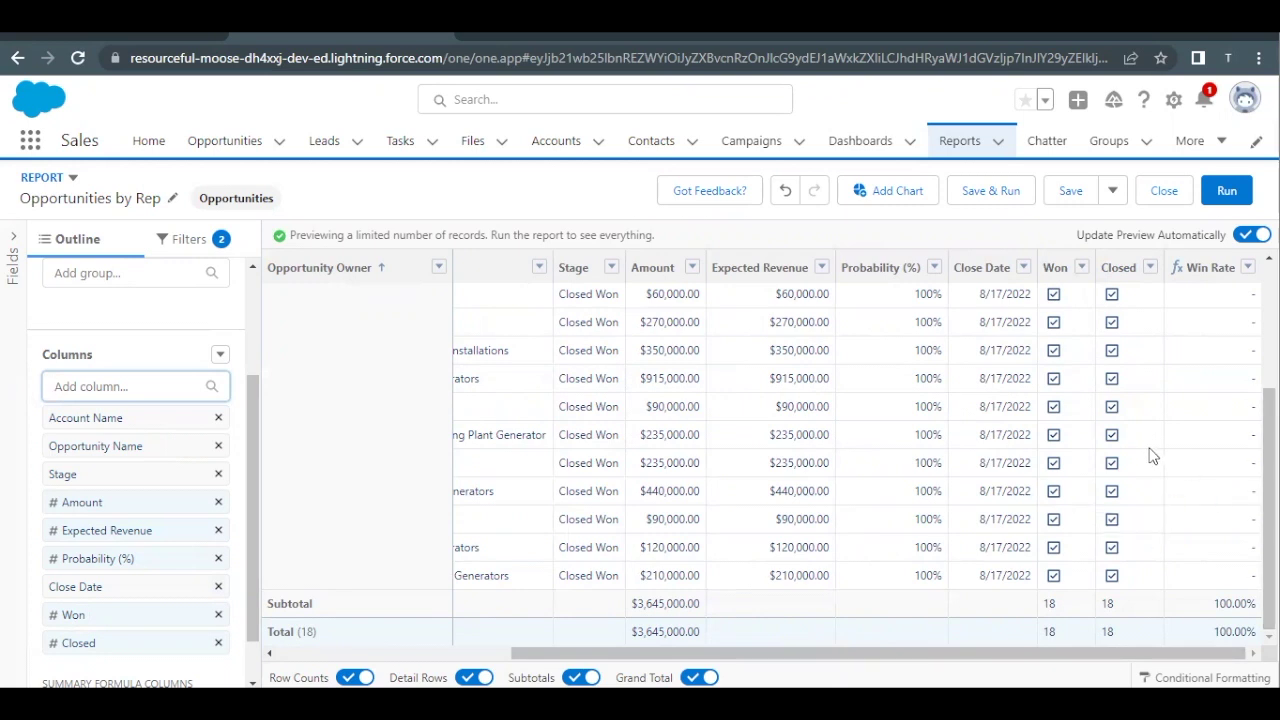
{"action": "scroll", "coordinate": [1151, 451], "scroll_direction": "up", "scroll_amount": 3}
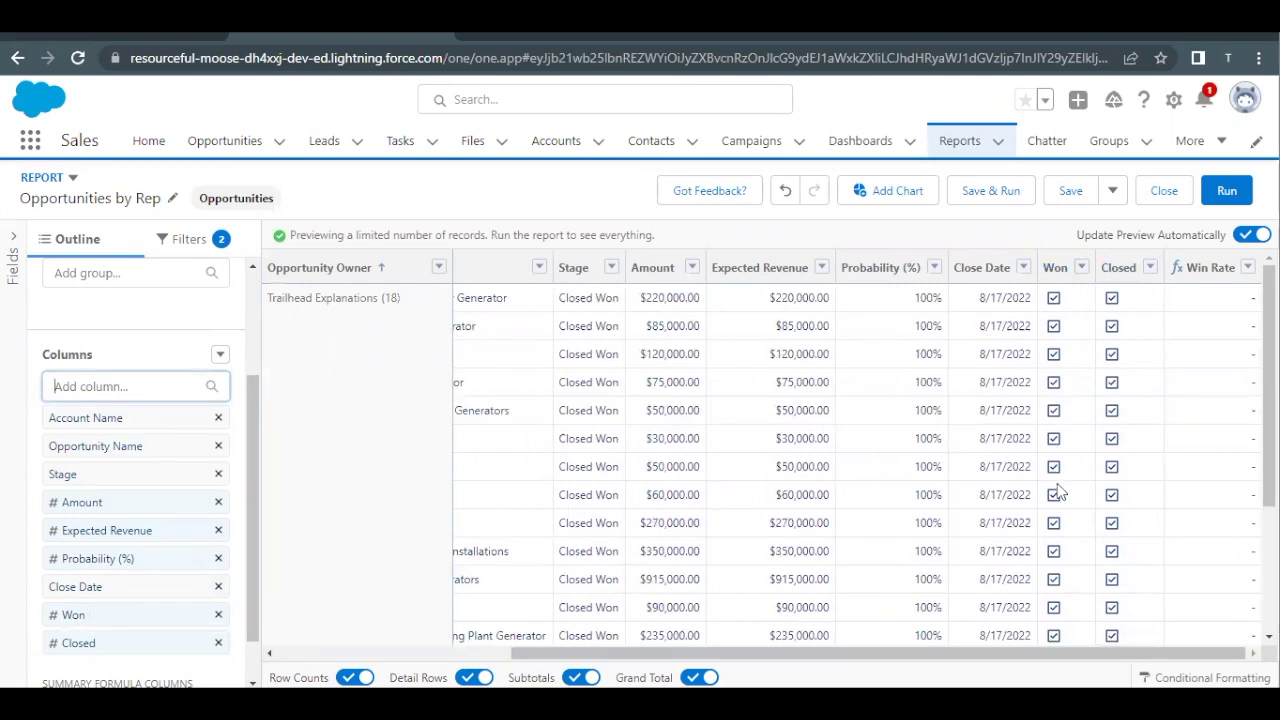
{"action": "scroll", "coordinate": [1057, 490], "scroll_direction": "down", "scroll_amount": 1}
{"action": "scroll", "coordinate": [1057, 483], "scroll_direction": "down", "scroll_amount": 1}
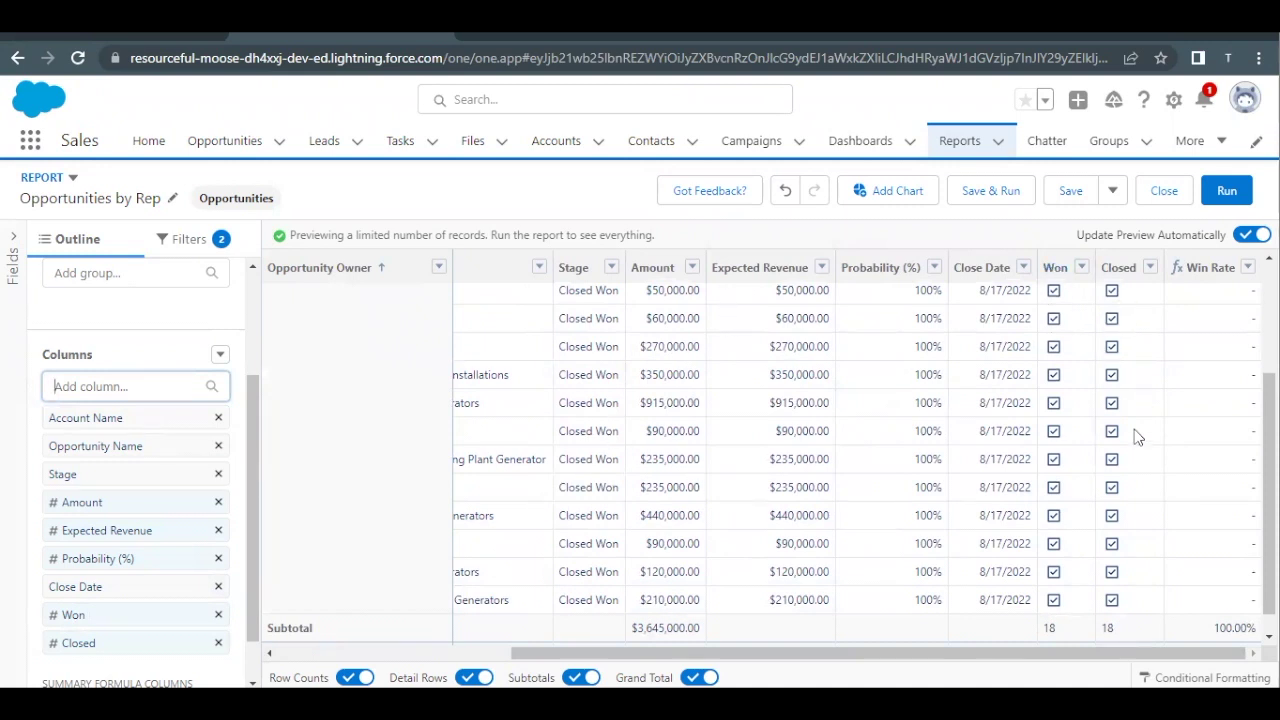
{"action": "scroll", "coordinate": [1136, 436], "scroll_direction": "down", "scroll_amount": 1}
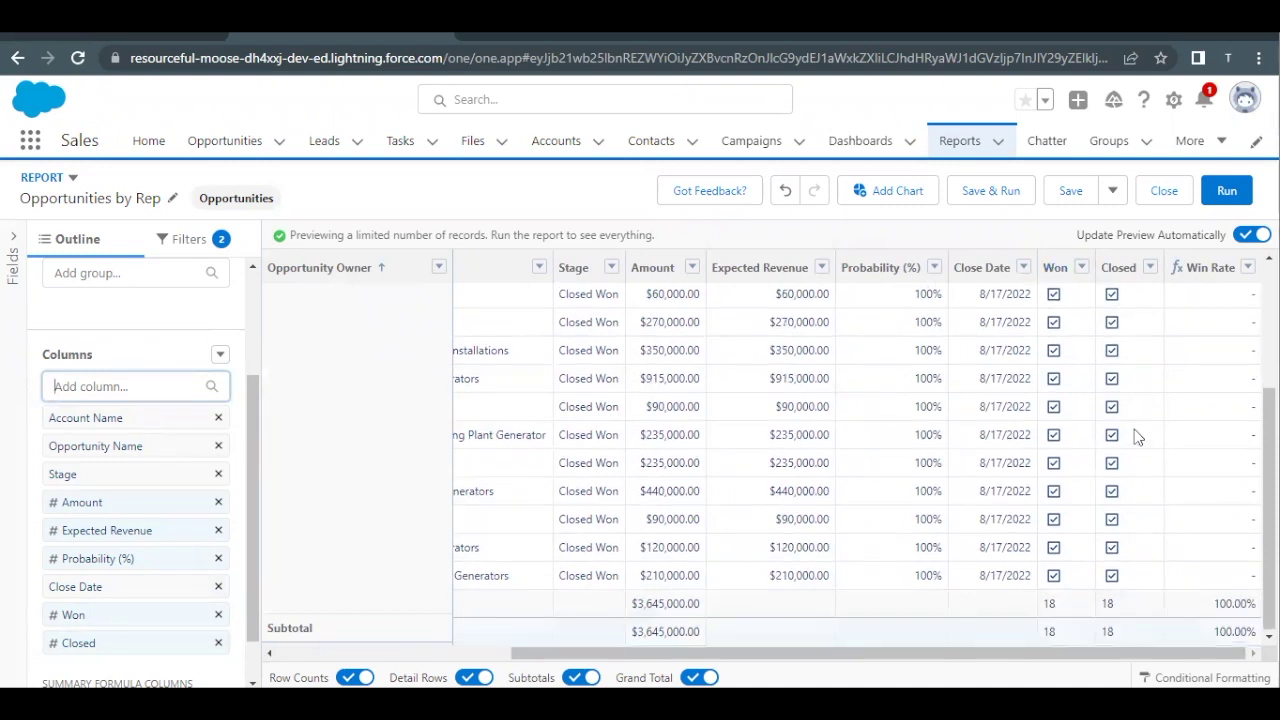
{"action": "left_click", "coordinate": [1205, 605]}
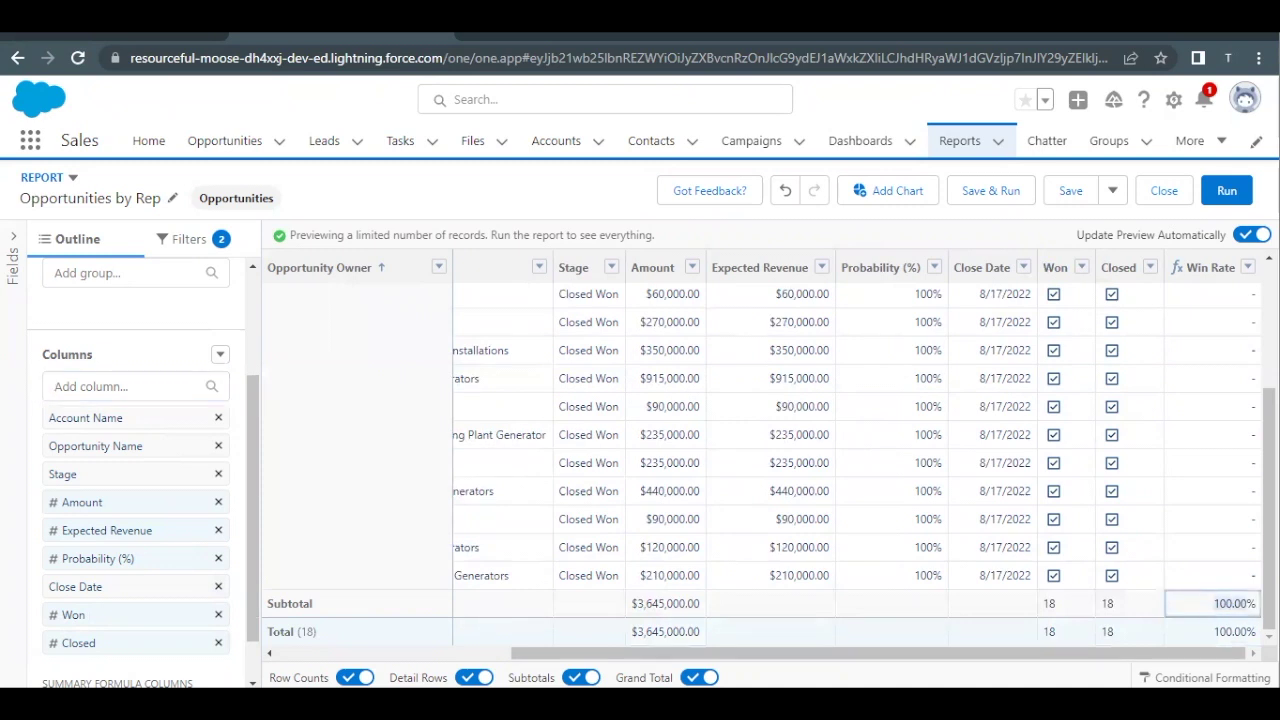
{"action": "scroll", "coordinate": [1083, 500], "scroll_direction": "up", "scroll_amount": 2}
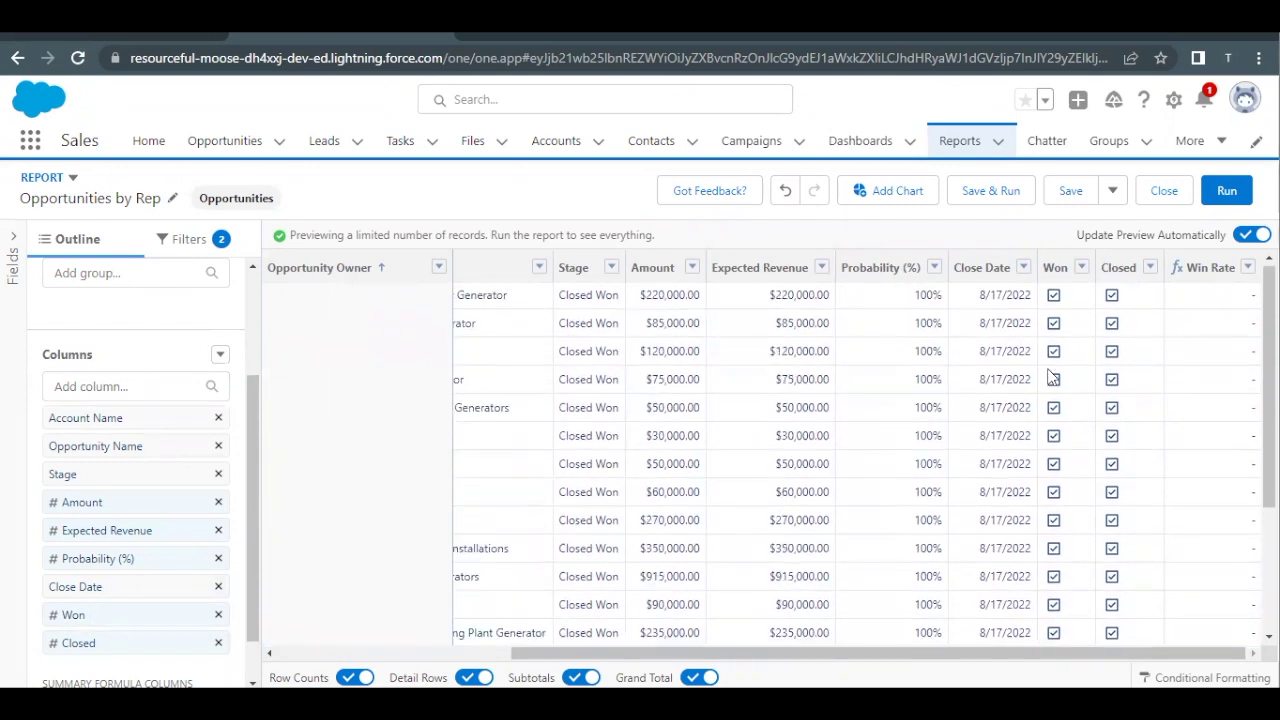
{"action": "scroll", "coordinate": [1053, 377], "scroll_direction": "up", "scroll_amount": 1}
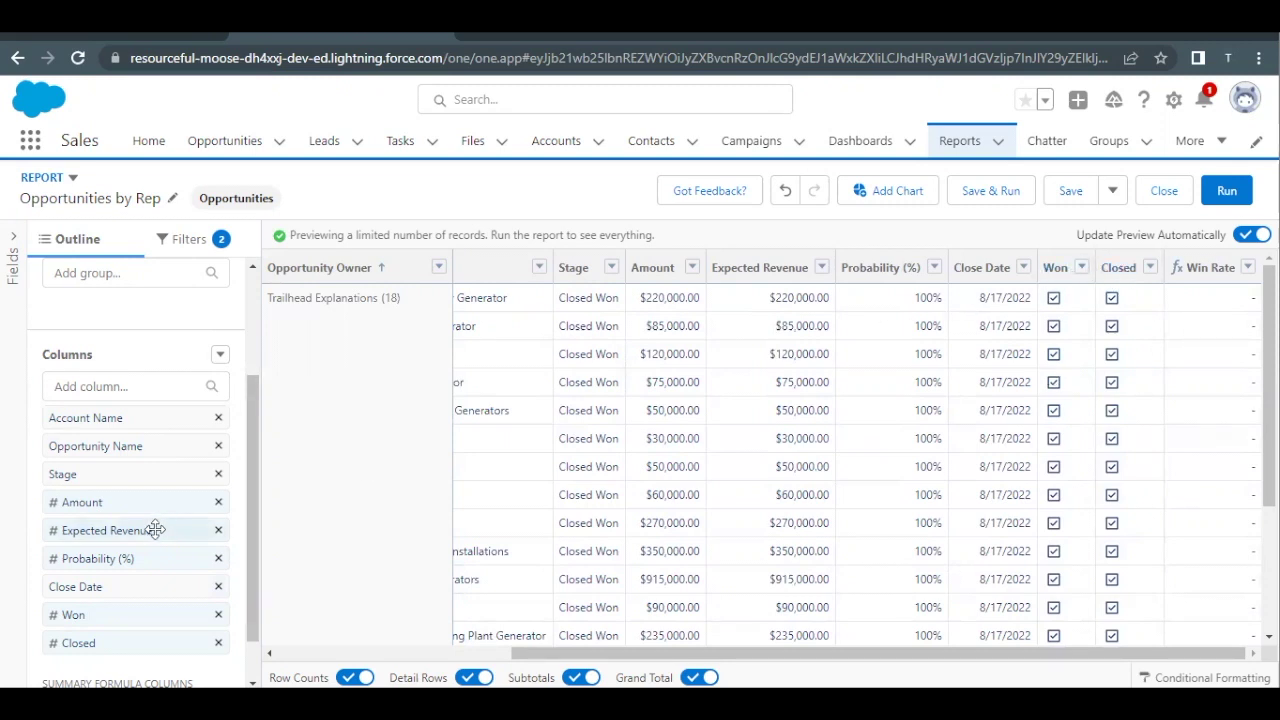
Step: Remove the Won and Closed columns, keeping only the Win Rate formula column
{"action": "left_click", "coordinate": [218, 615]}
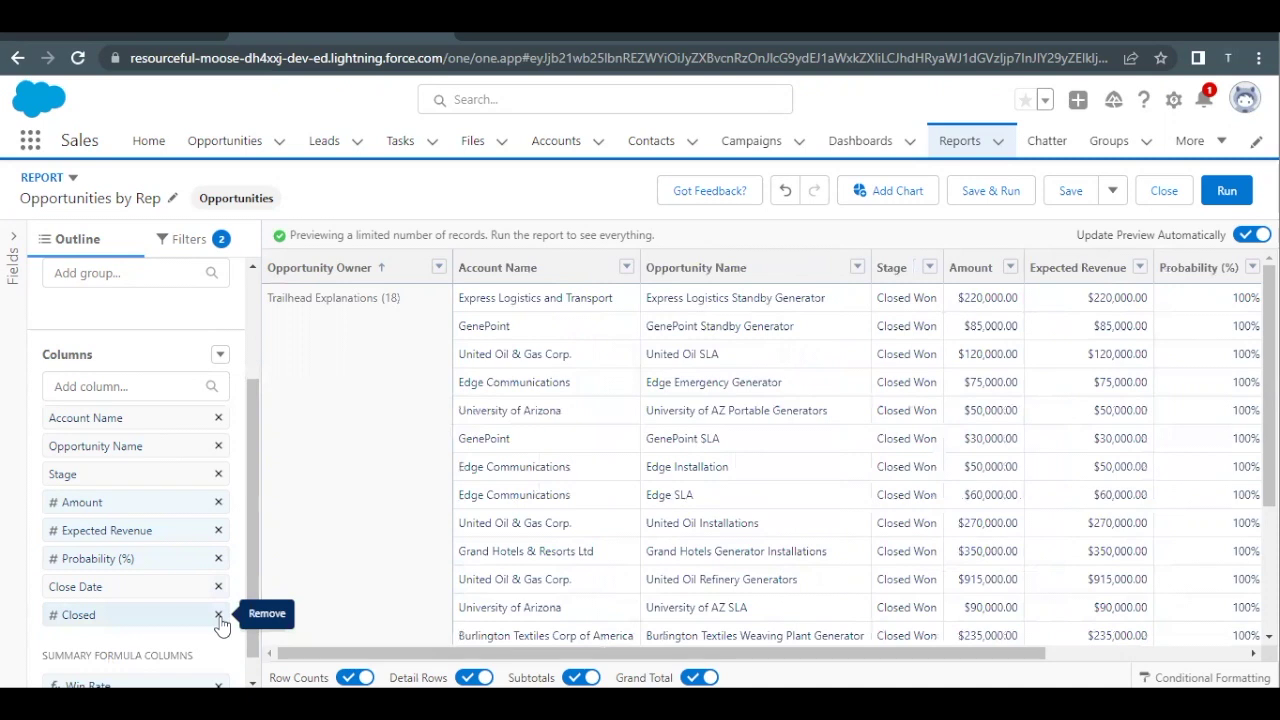
{"action": "left_click", "coordinate": [218, 615]}
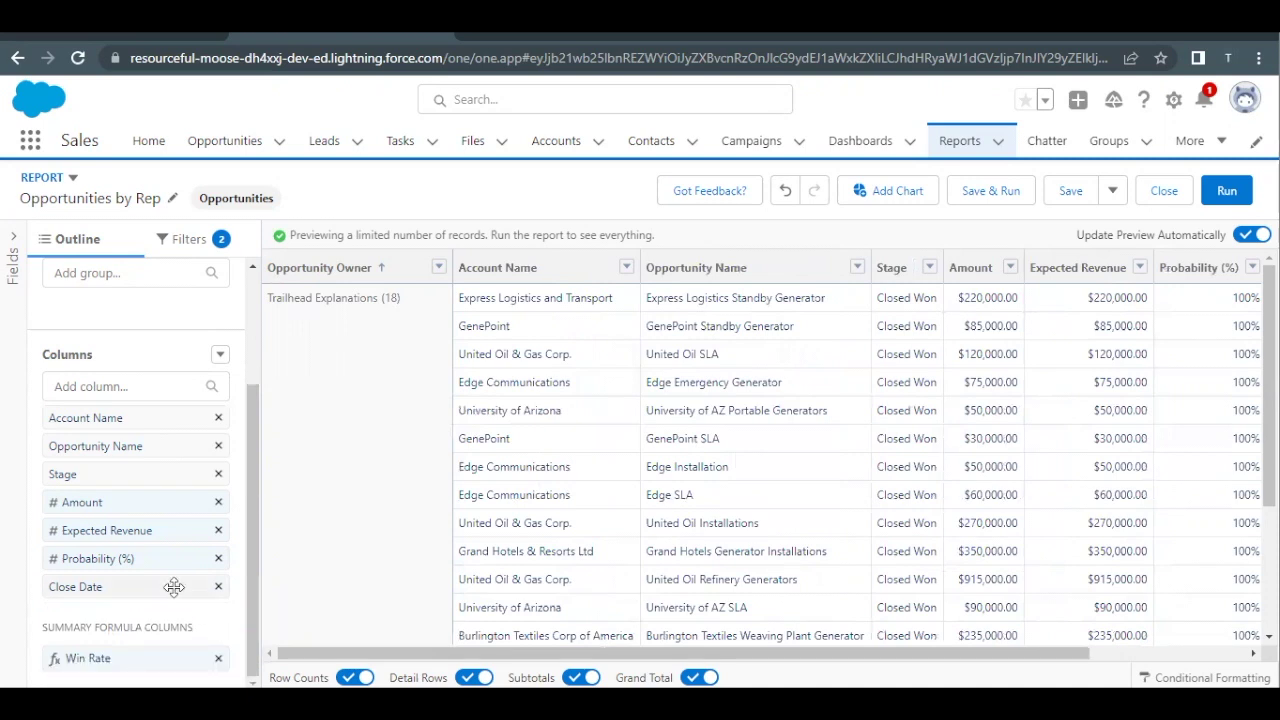
{"action": "left_click", "coordinate": [87, 42]}
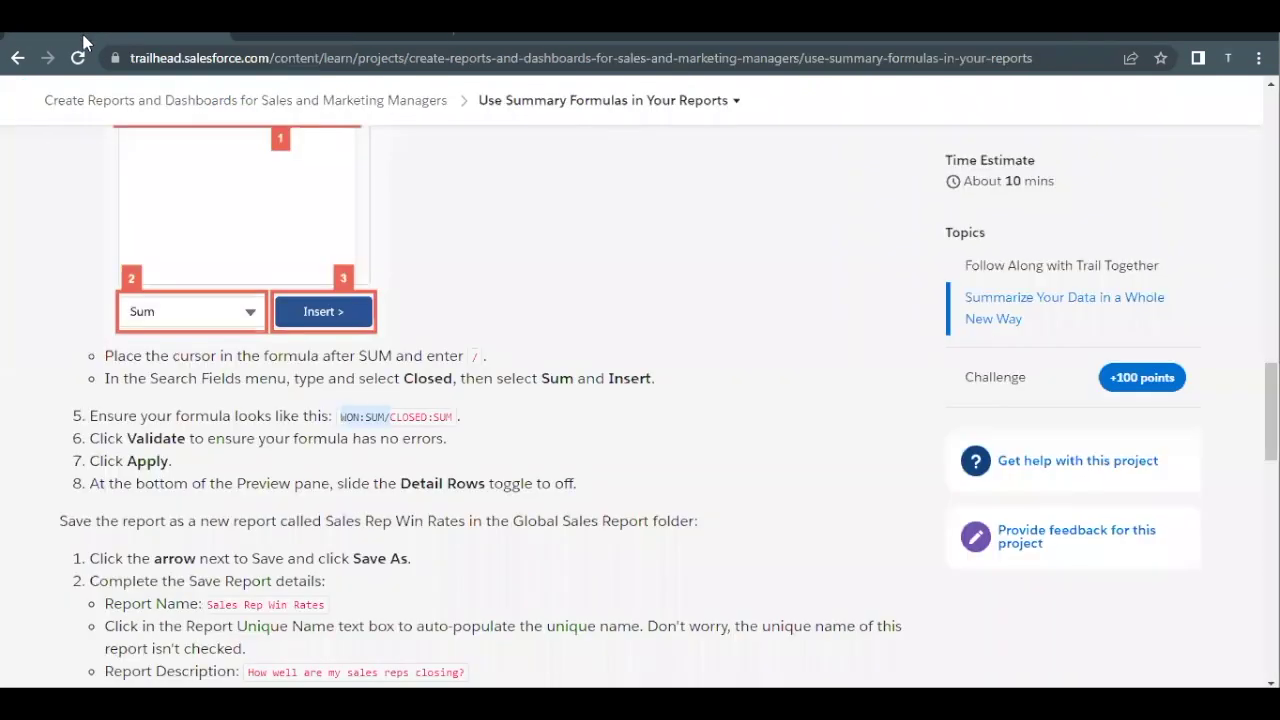
{"action": "scroll", "coordinate": [383, 392], "scroll_direction": "down", "scroll_amount": 1}
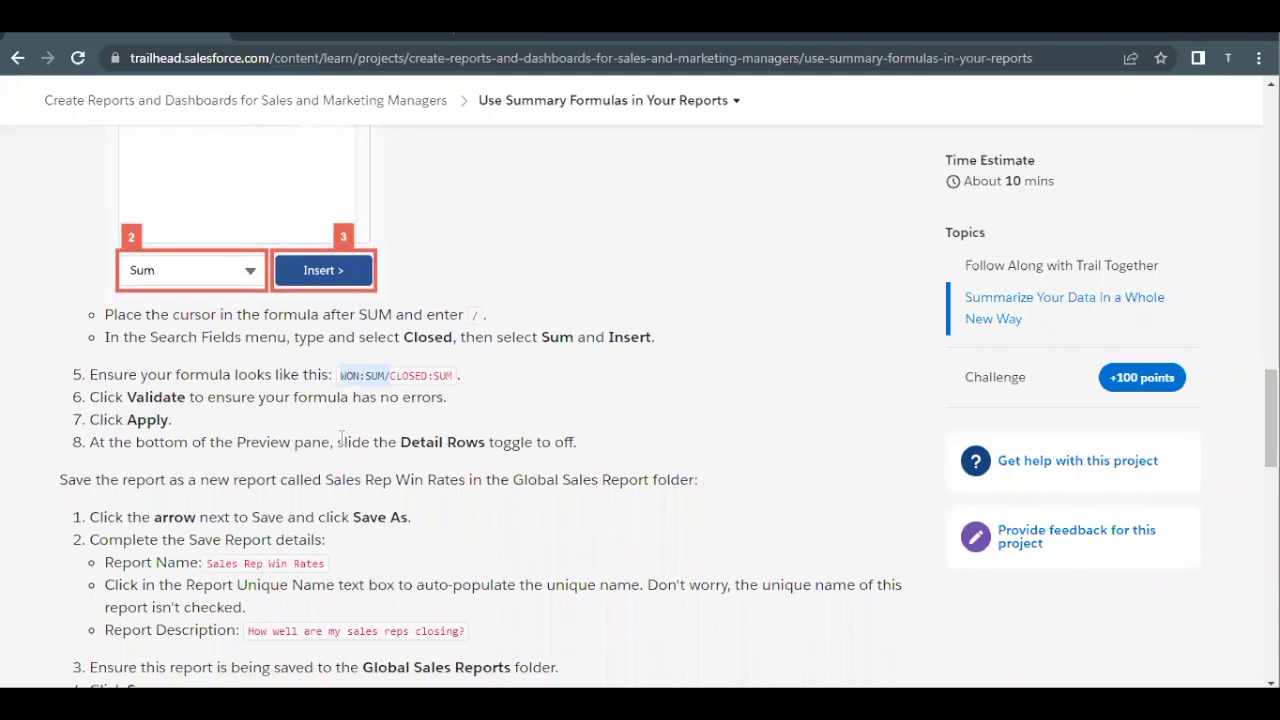
{"action": "left_click", "coordinate": [366, 369]}
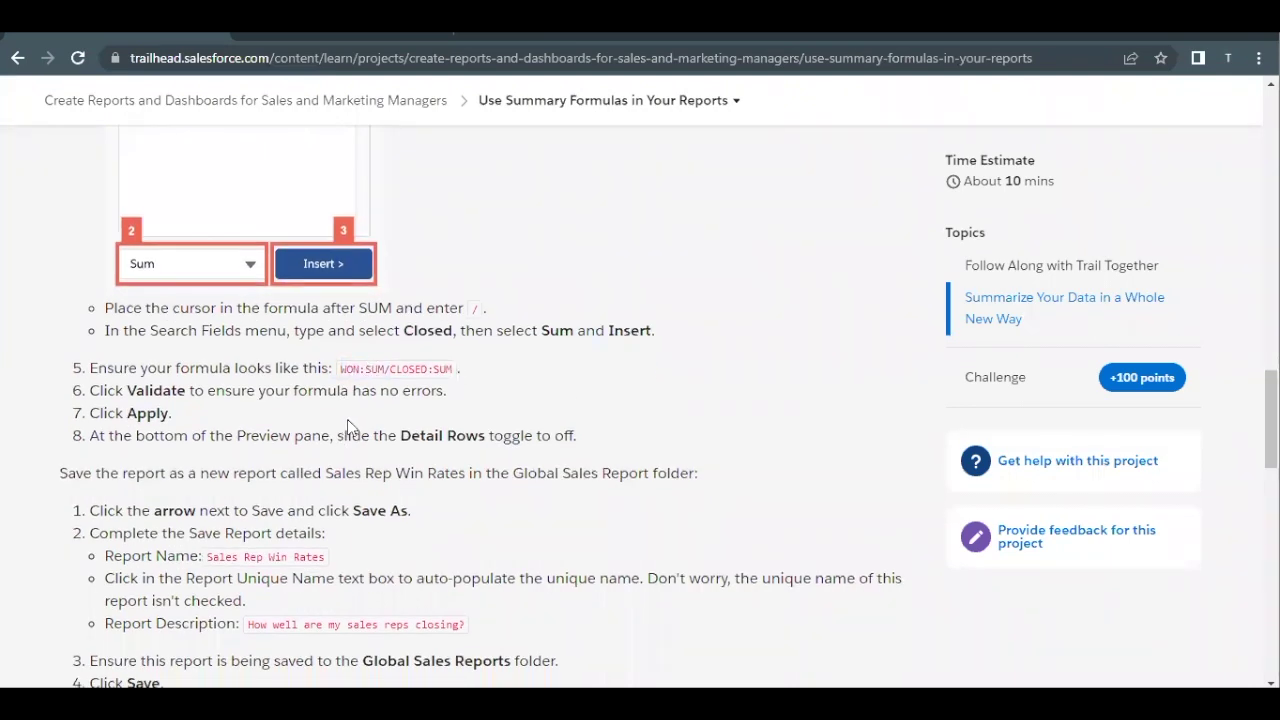
{"action": "scroll", "coordinate": [375, 402], "scroll_direction": "down", "scroll_amount": 2}
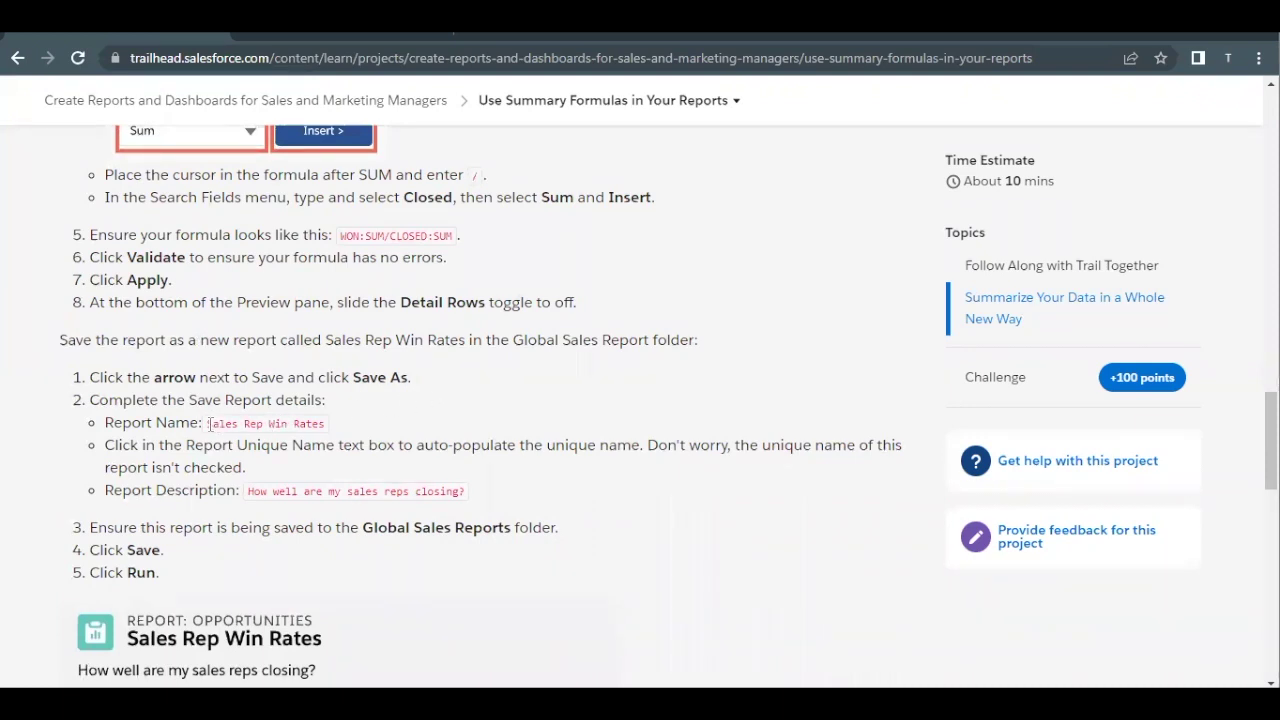
{"action": "left_click_drag", "start_coordinate": [209, 424], "coordinate": [319, 423]}
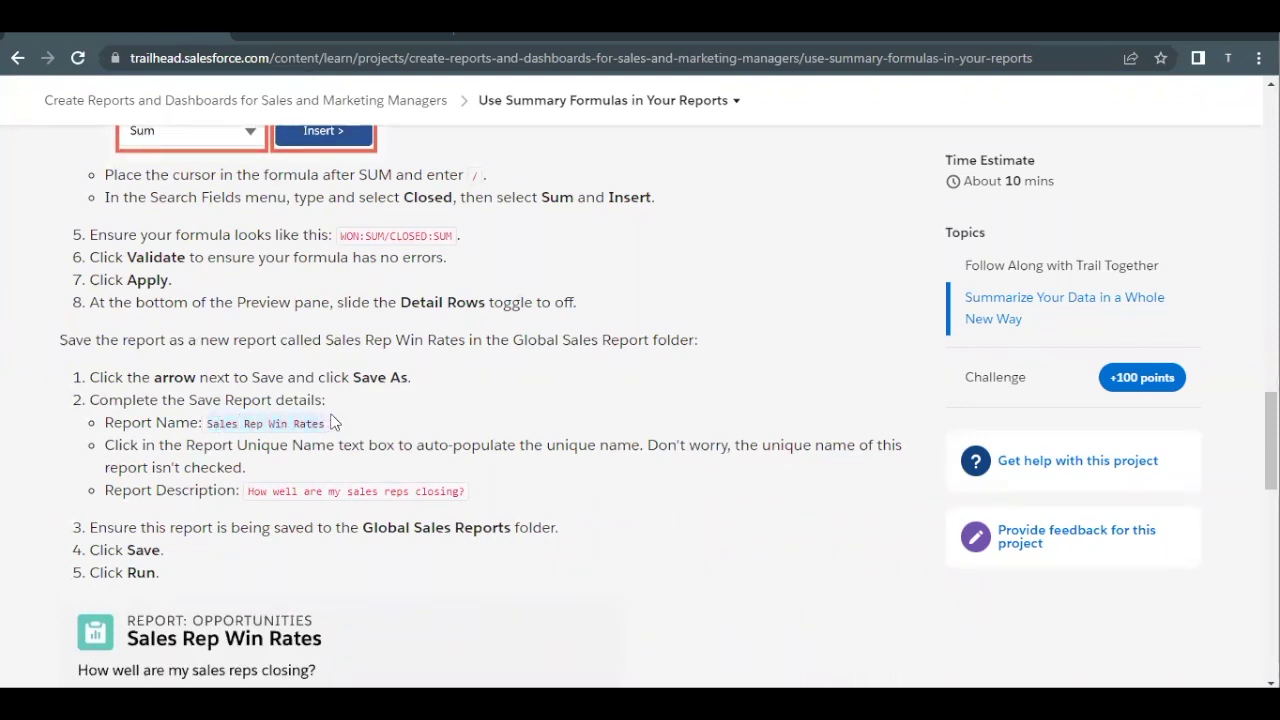
{"action": "left_click", "coordinate": [362, 33]}
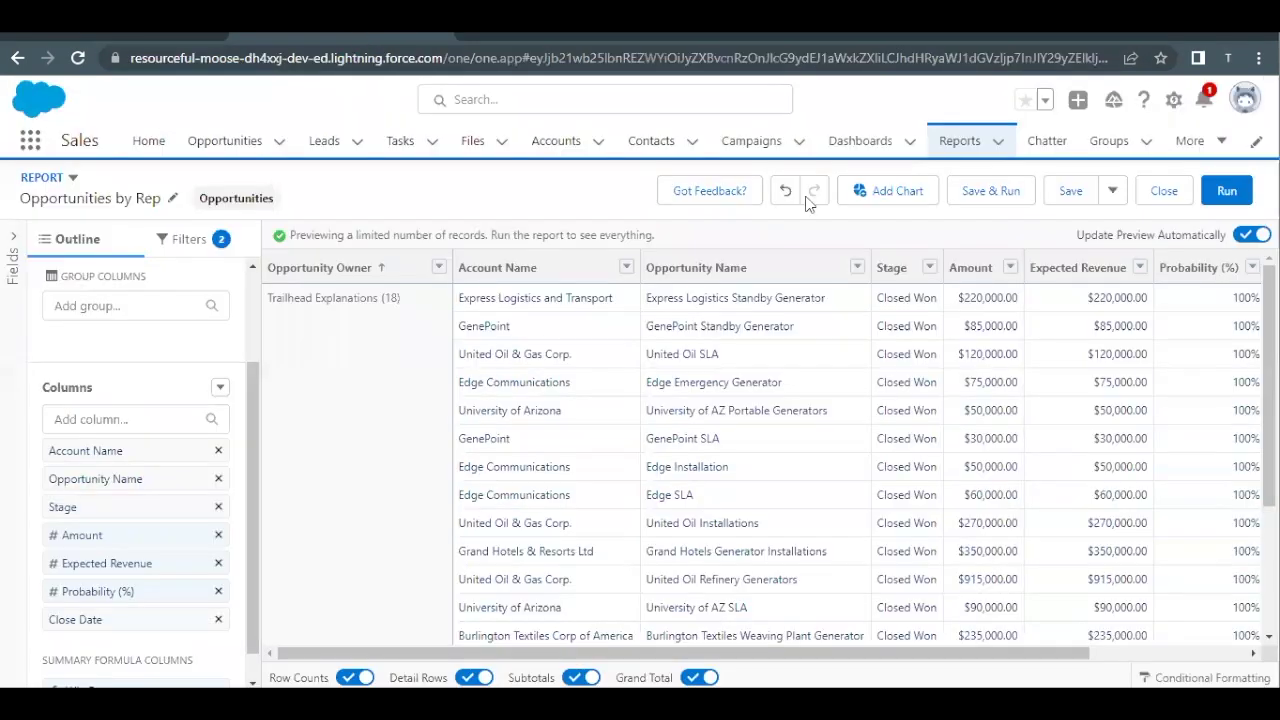
Step: Save As a new report named 'Sales Rep Win Rates' with an auto-filled unique name
{"action": "left_click", "coordinate": [1112, 193]}
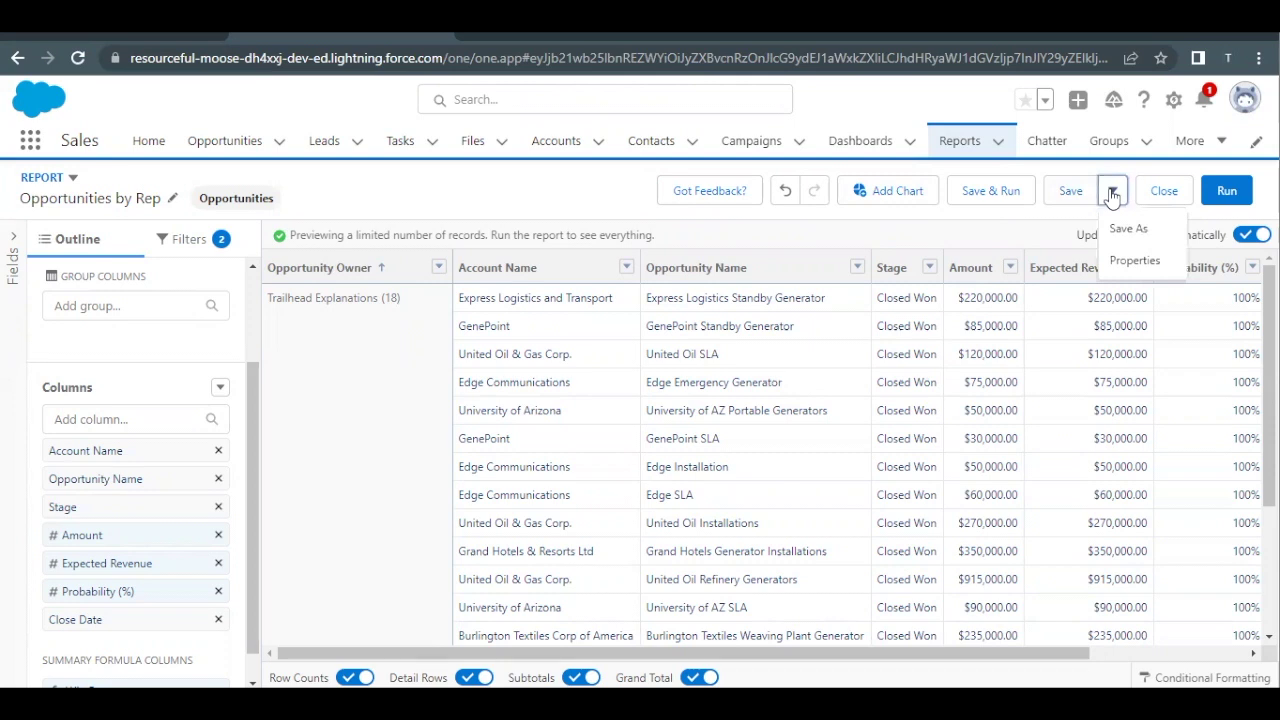
{"action": "left_click", "coordinate": [1117, 232]}
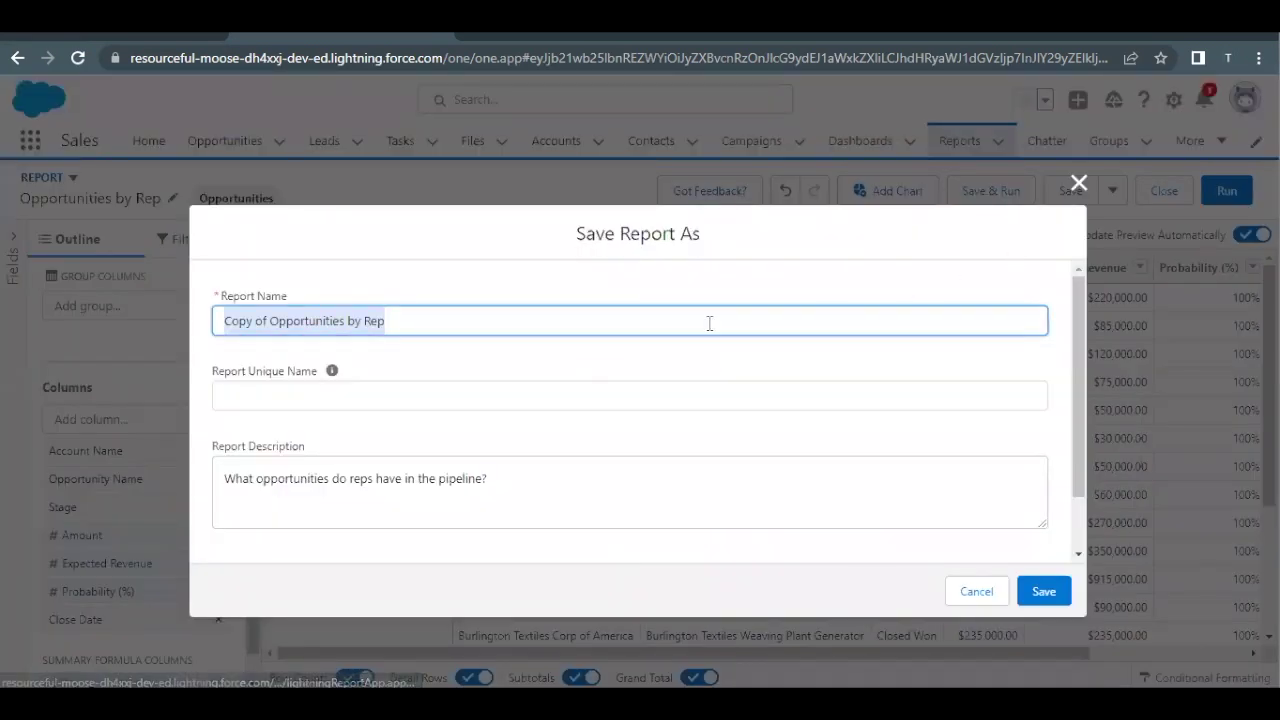
{"action": "type", "text": "Sales Rep Win Rates"}
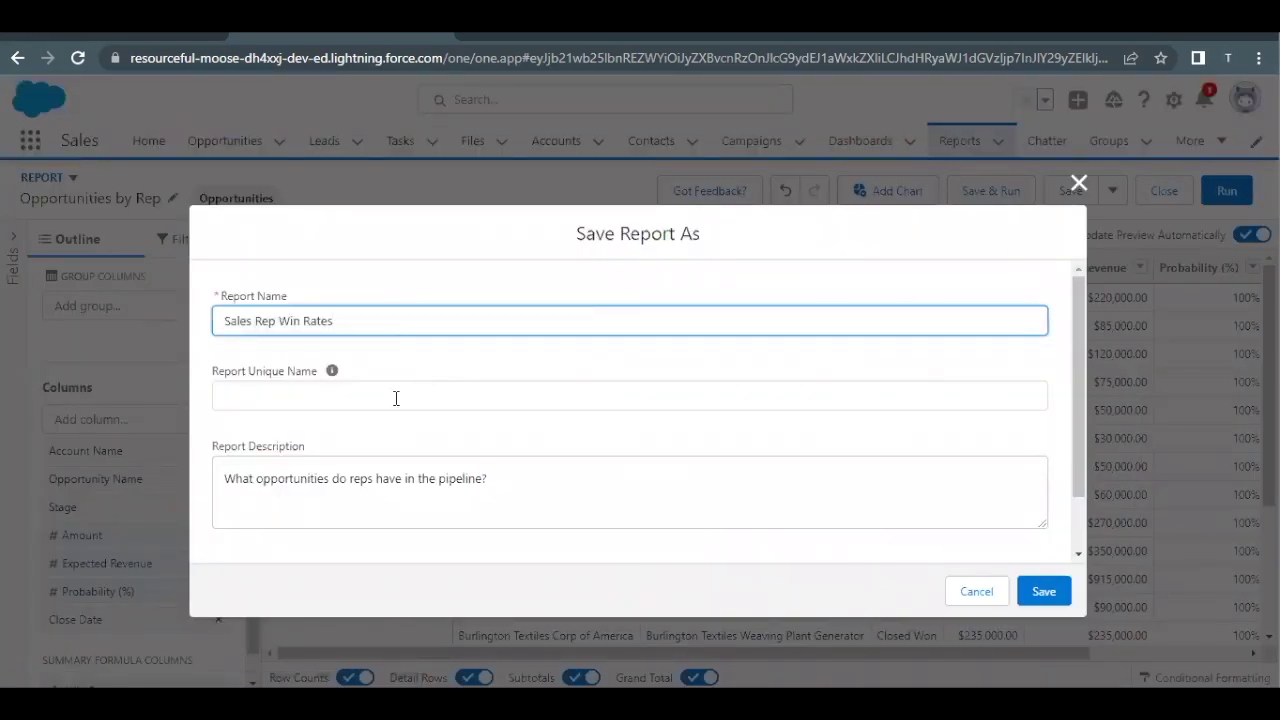
{"action": "left_click", "coordinate": [396, 394]}
{"action": "scroll", "coordinate": [437, 434], "scroll_direction": "down", "scroll_amount": 1}
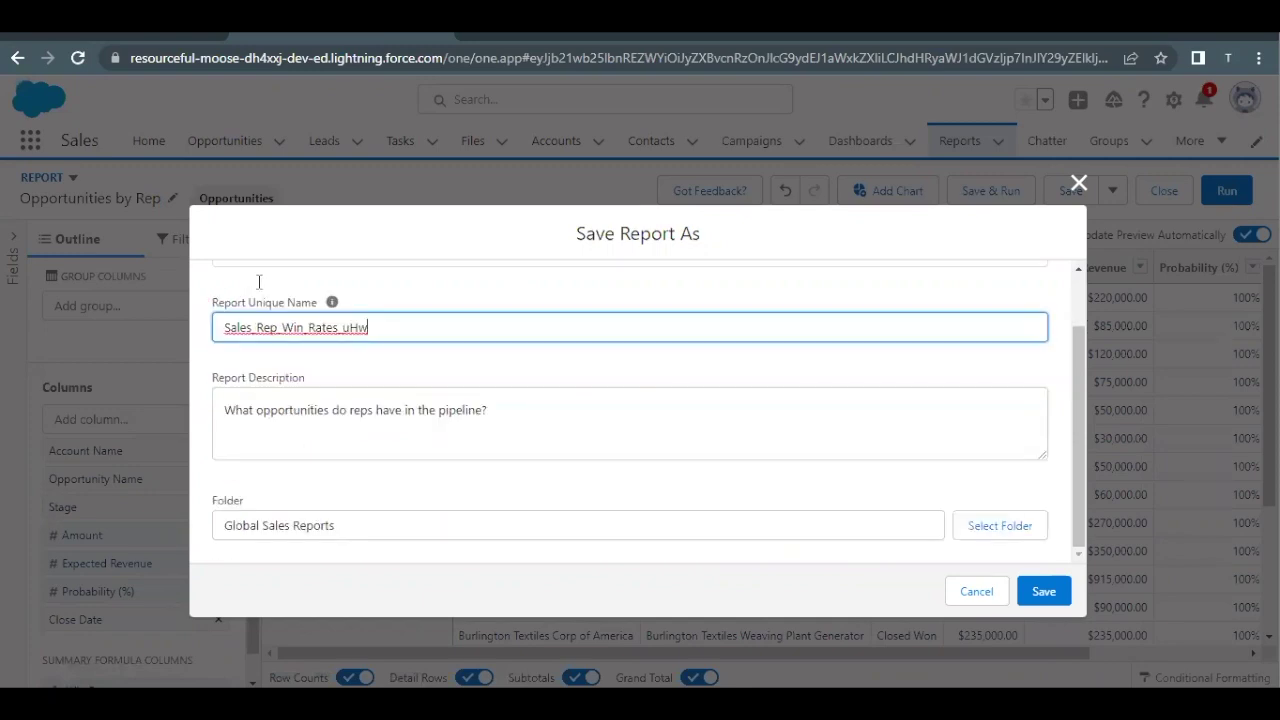
Step: Replace the description with 'How well are my sales reps closing?'
{"action": "left_click", "coordinate": [77, 32]}
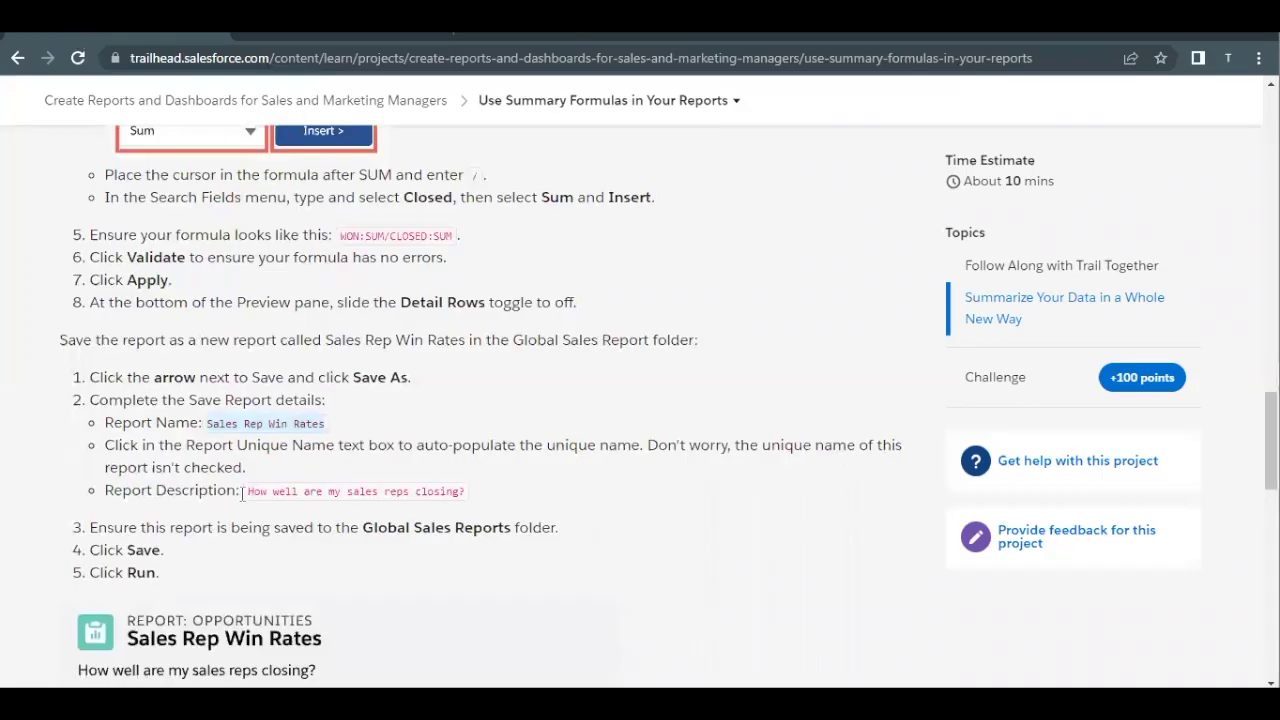
{"action": "left_click_drag", "start_coordinate": [246, 492], "coordinate": [474, 492]}
{"action": "key", "text": "ctrl+c"}
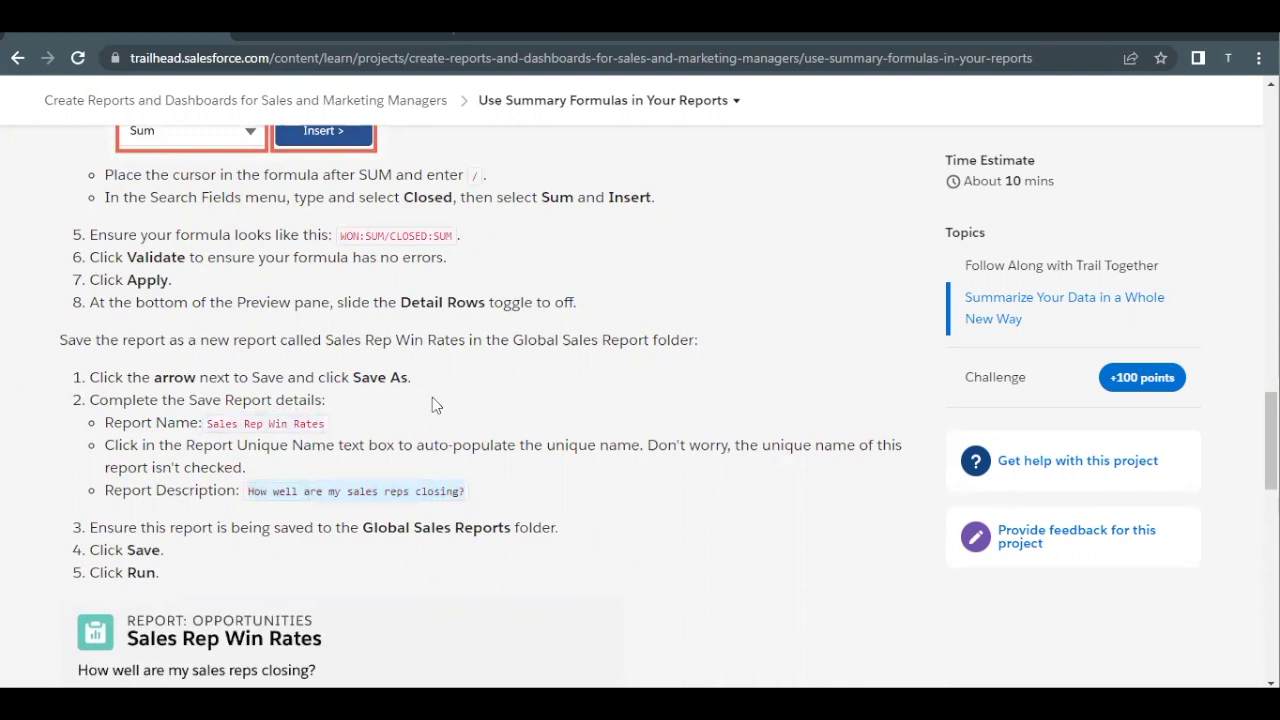
{"action": "left_click", "coordinate": [353, 36]}
{"action": "double_click", "coordinate": [381, 422]}
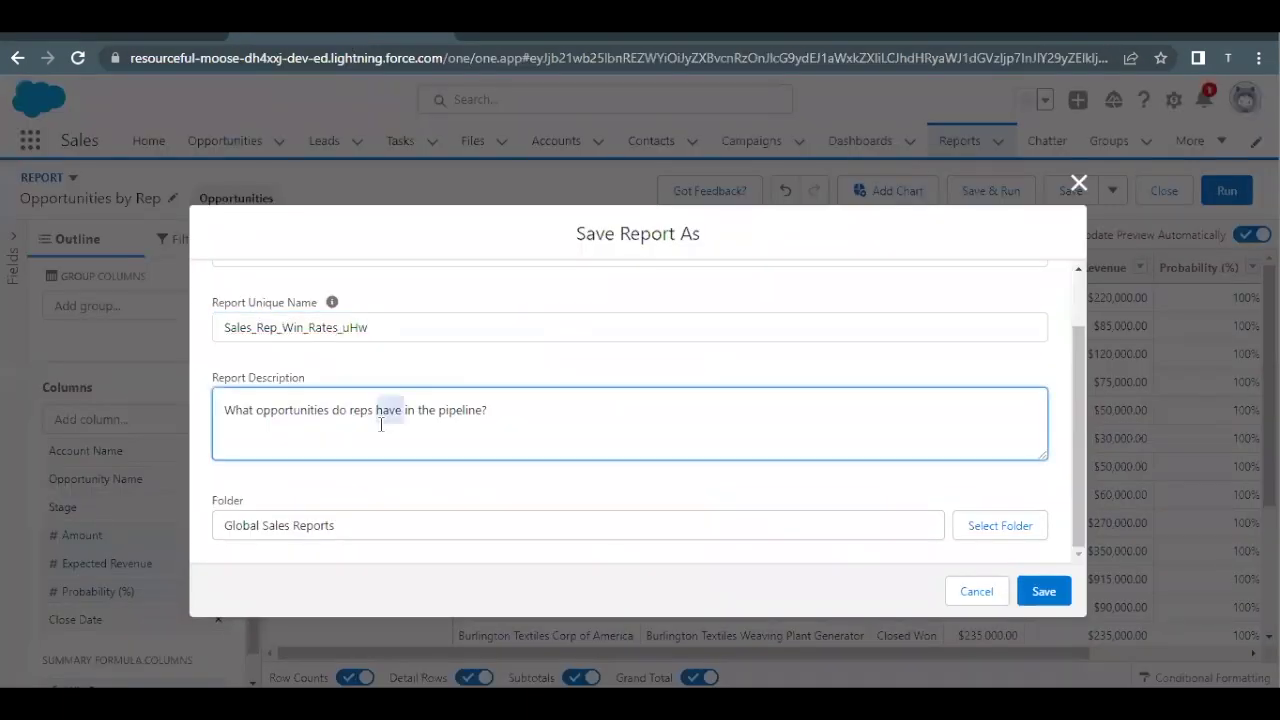
{"action": "key", "text": "ctrl+a"}
{"action": "key", "text": "ctrl+v"}
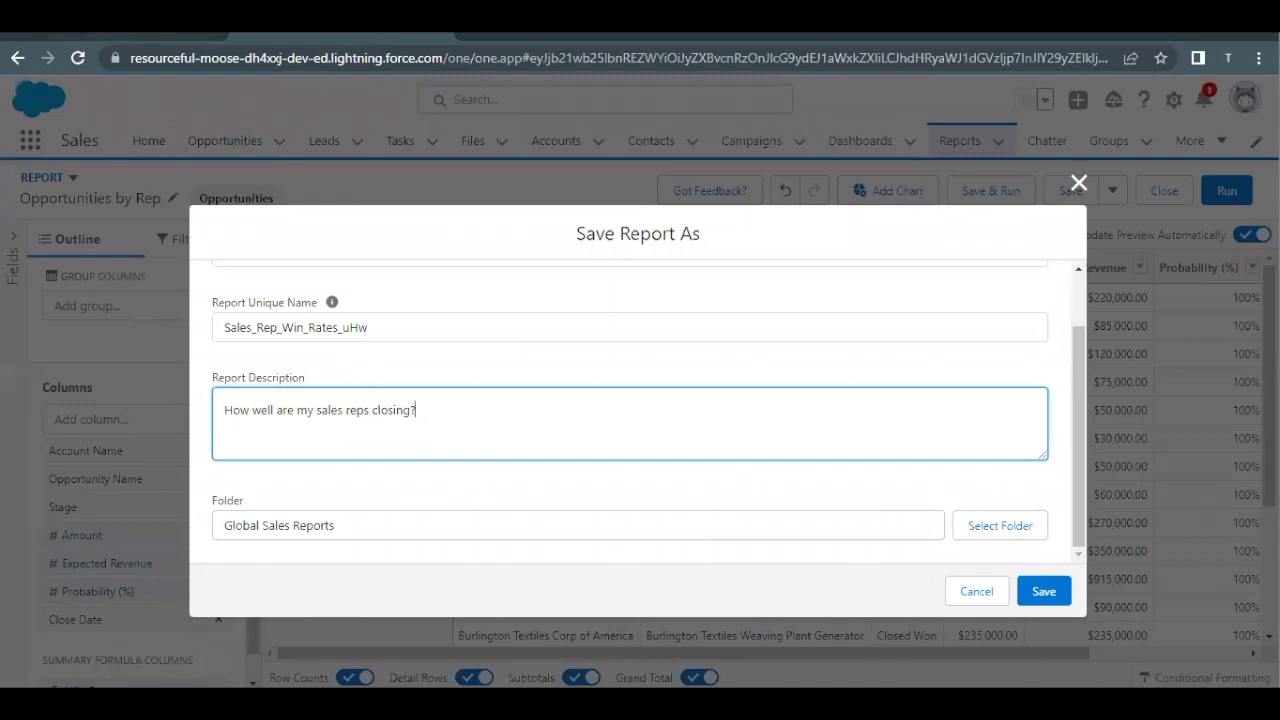
Step: Save the report in the Global Sales Reports folder and run it
{"action": "left_click", "coordinate": [132, 40]}
{"action": "scroll", "coordinate": [338, 447], "scroll_direction": "down", "scroll_amount": 1}
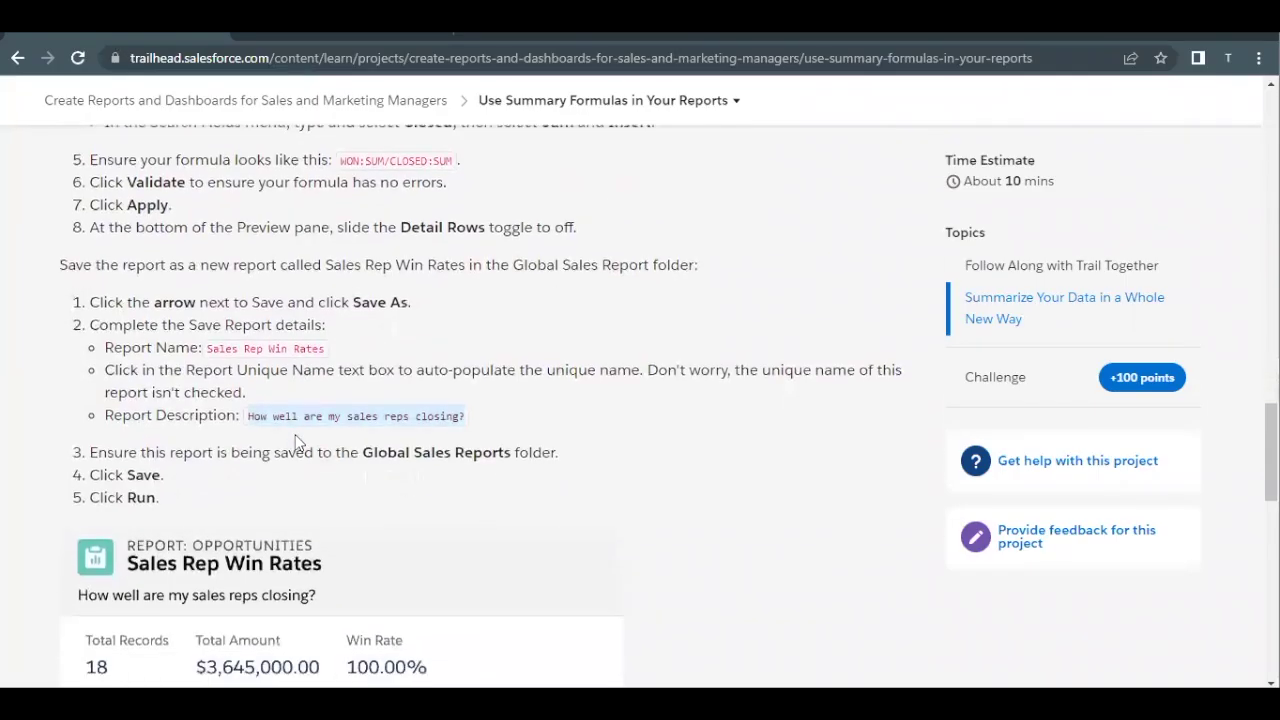
{"action": "left_click_drag", "start_coordinate": [381, 454], "coordinate": [515, 454]}
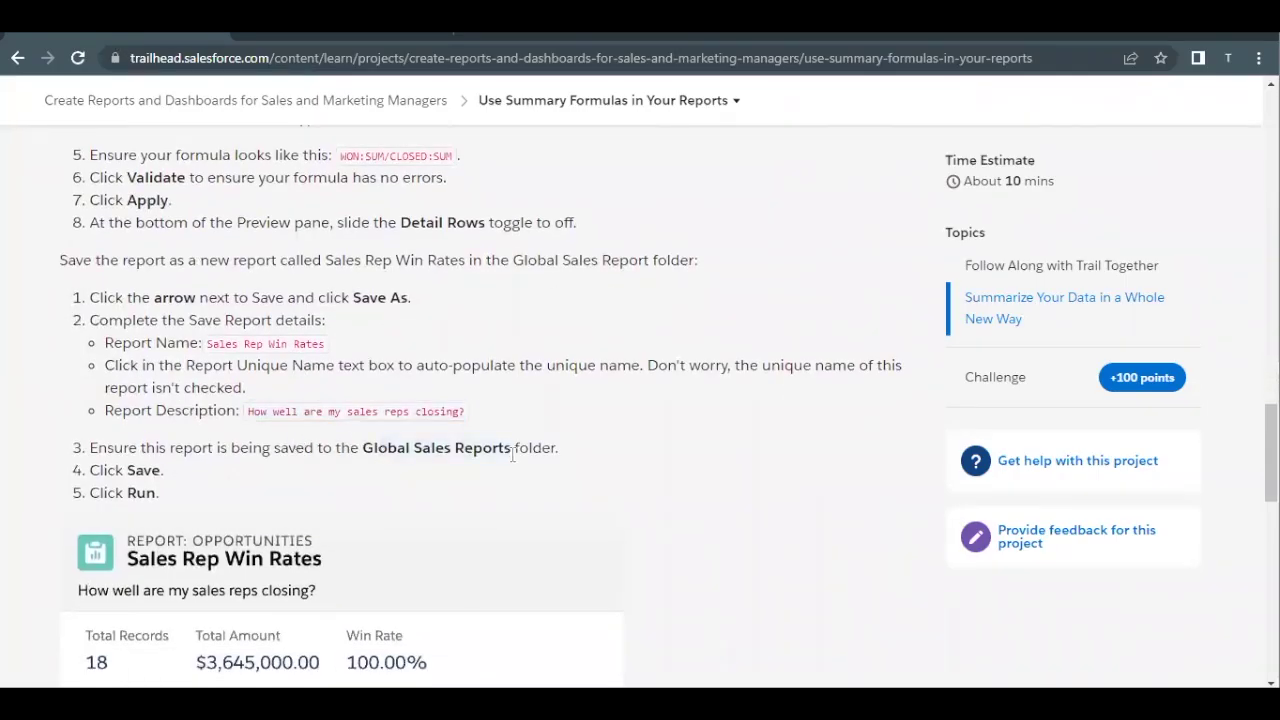
{"action": "left_click", "coordinate": [304, 36]}
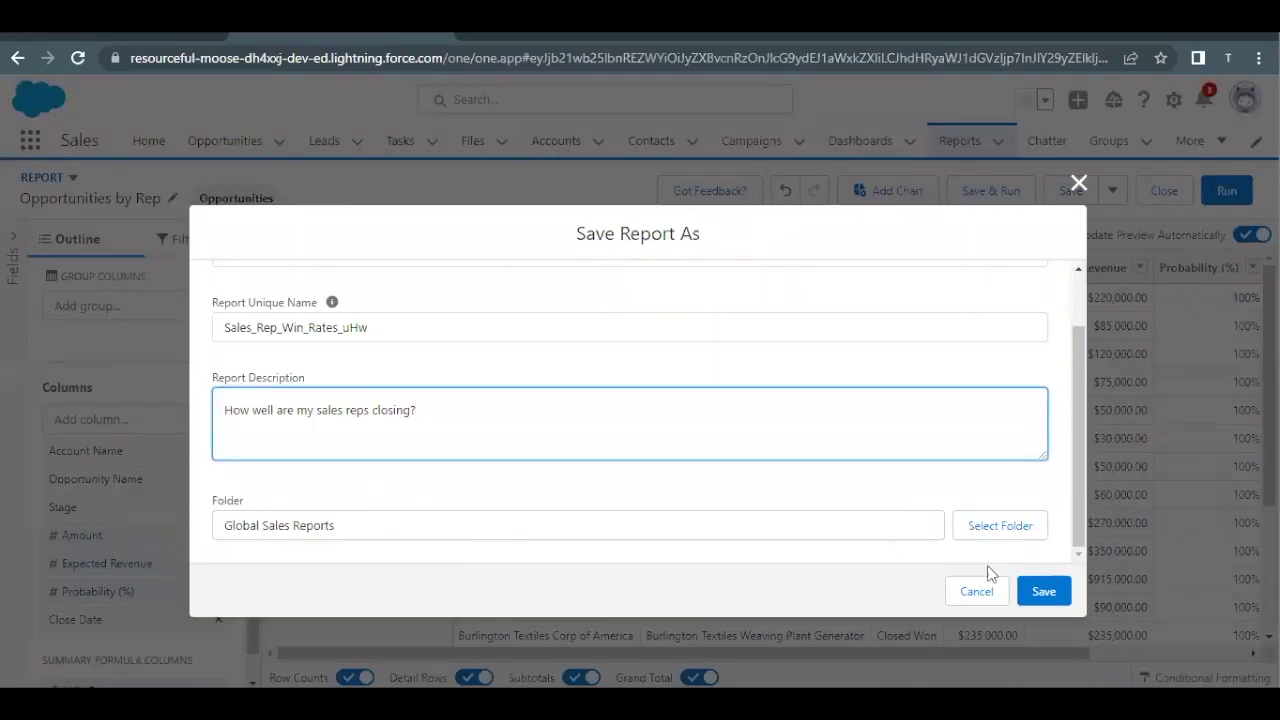
{"action": "left_click", "coordinate": [1044, 593]}
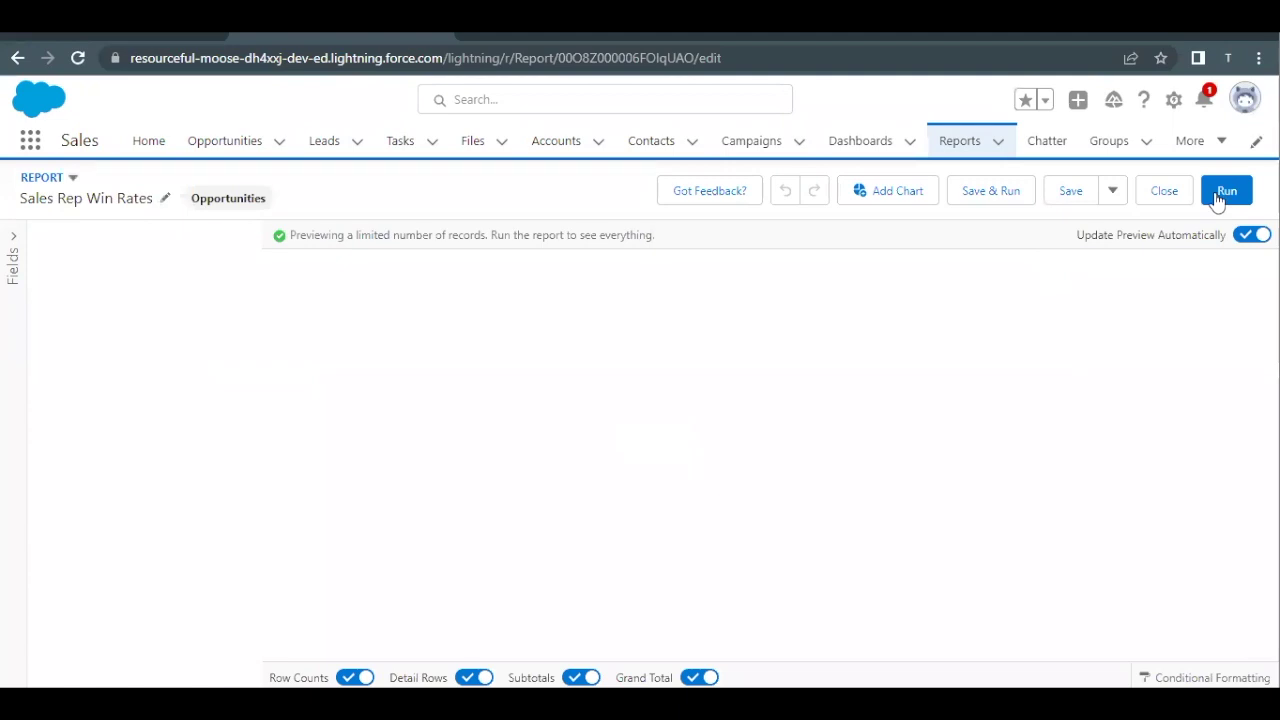
{"action": "left_click", "coordinate": [1224, 192]}
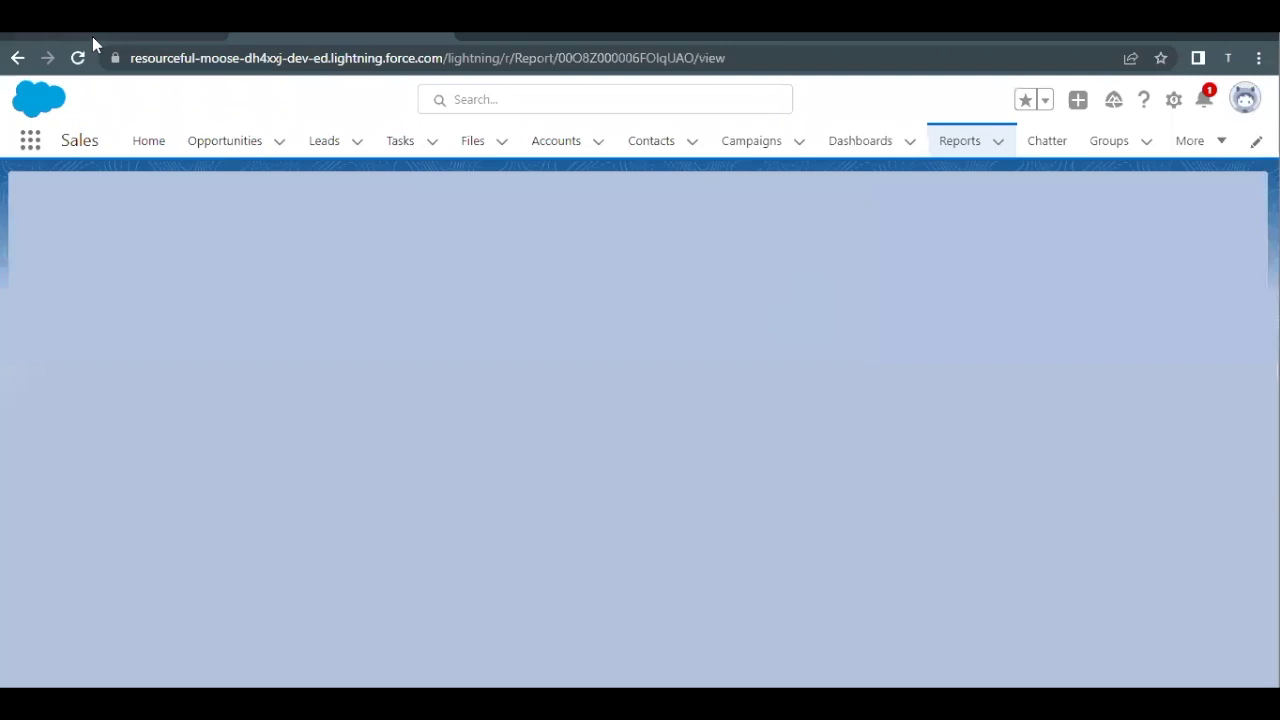
{"action": "left_click", "coordinate": [92, 36]}
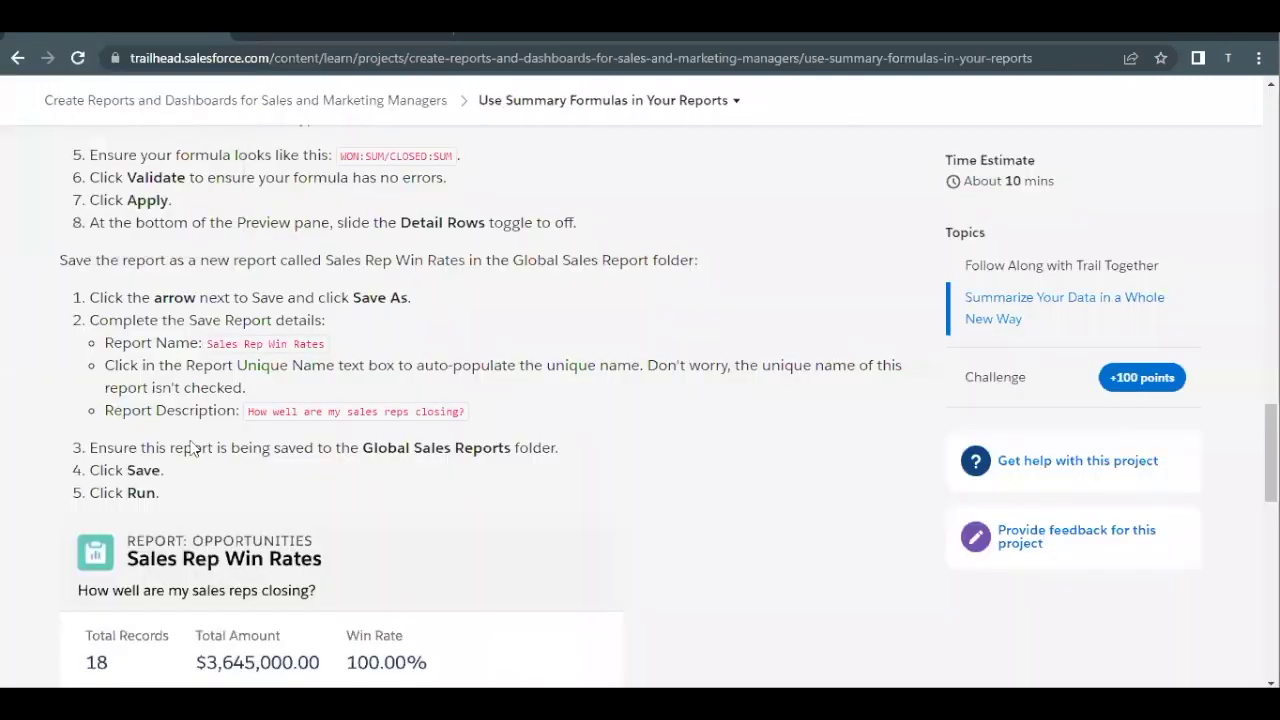
Step: Verify the summary-formula step on Trailhead to earn 100 points
{"action": "scroll", "coordinate": [186, 452], "scroll_direction": "down", "scroll_amount": 2}
{"action": "scroll", "coordinate": [186, 452], "scroll_direction": "down", "scroll_amount": 6}
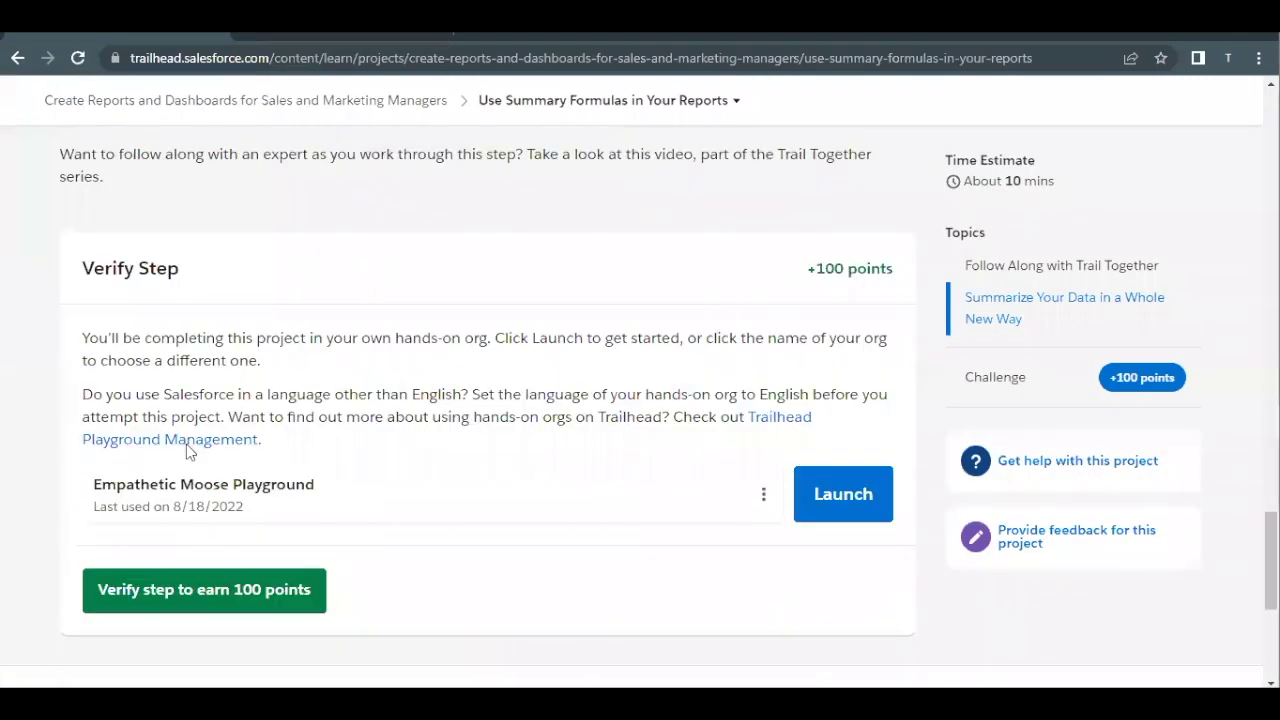
{"action": "left_click", "coordinate": [188, 452]}
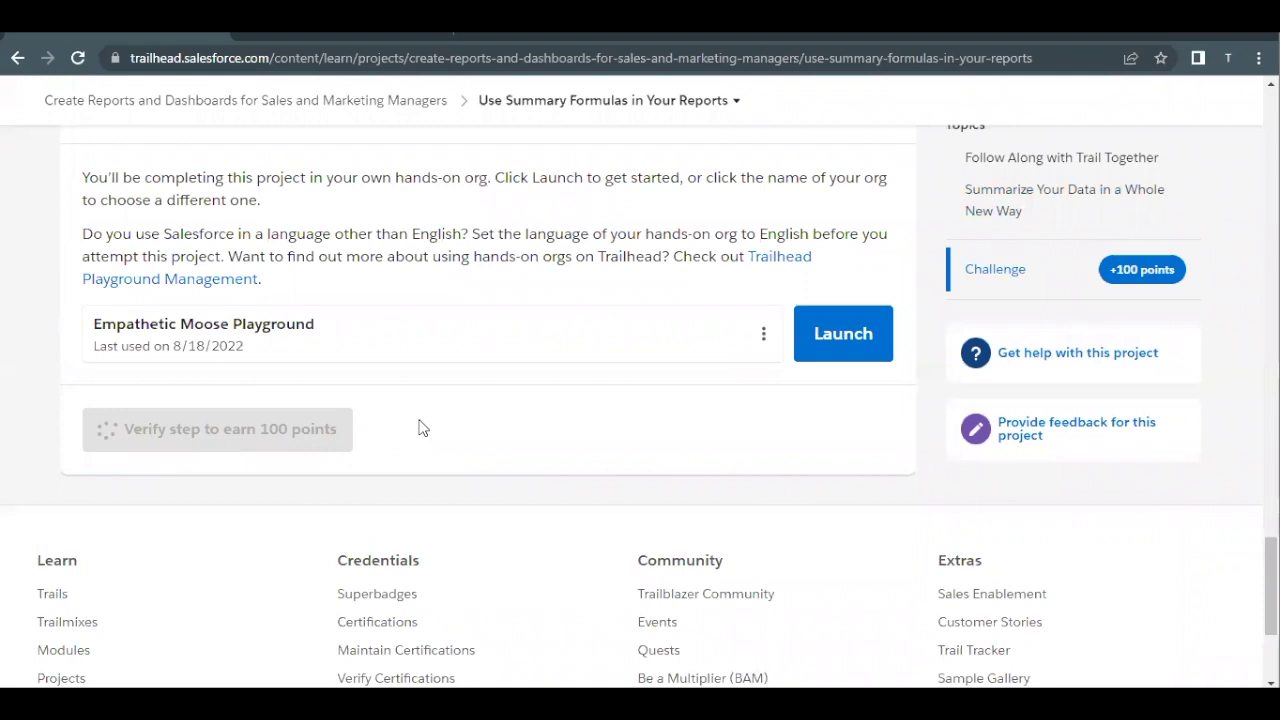